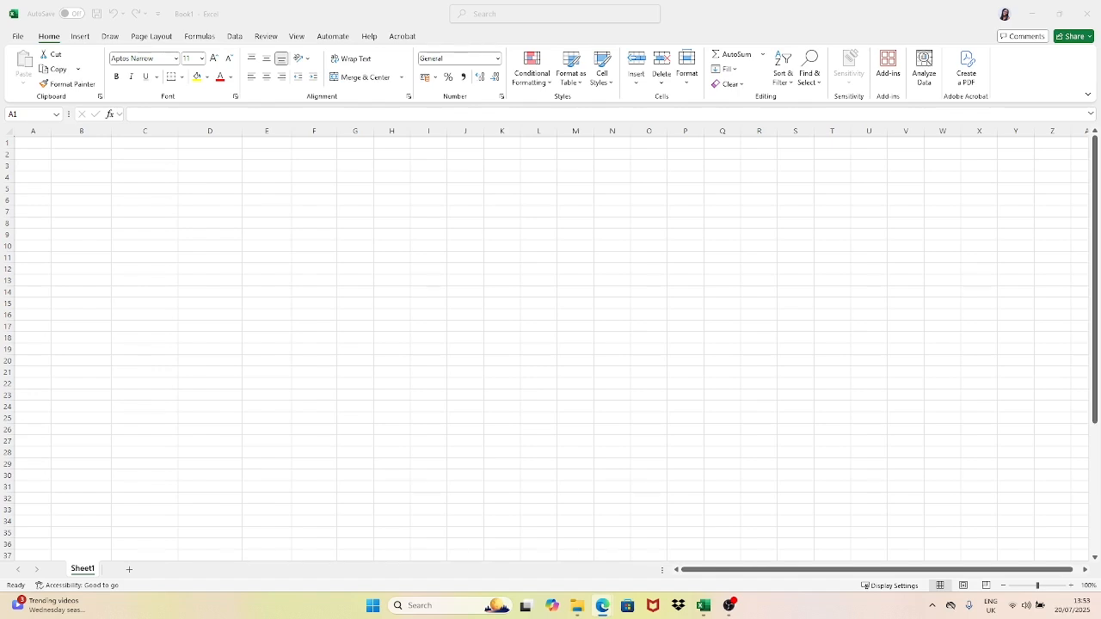
Step: Enter 1 and 2 in cells B2 and B3 and extend the series down column B to 50
click(90, 157)
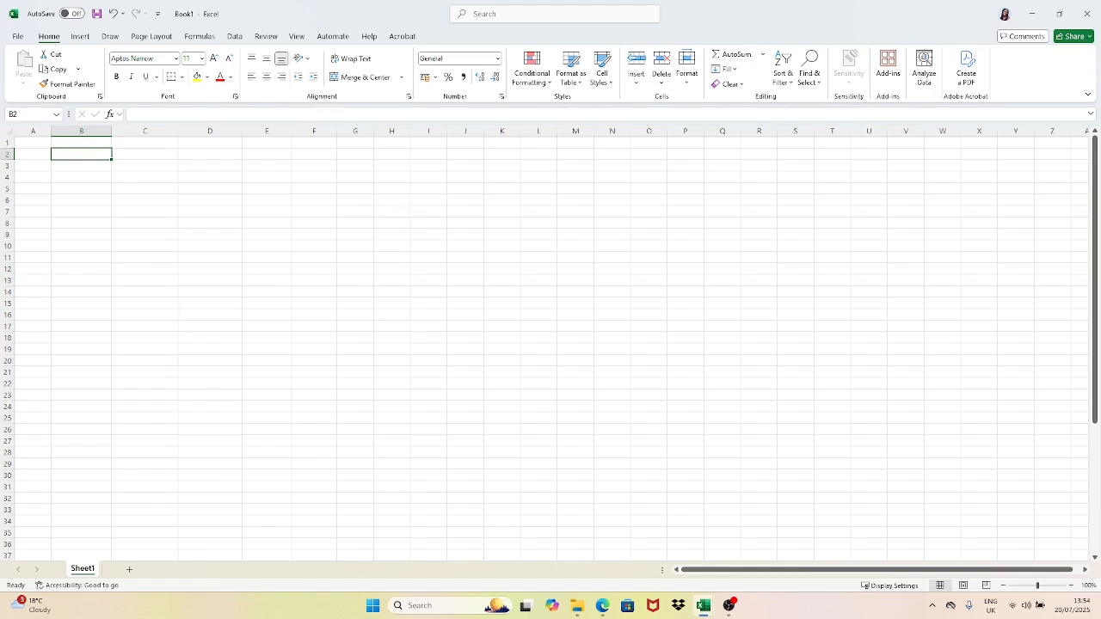
click(186, 178)
click(86, 156)
text(1)
key(Return)
text(2)
key(Return)
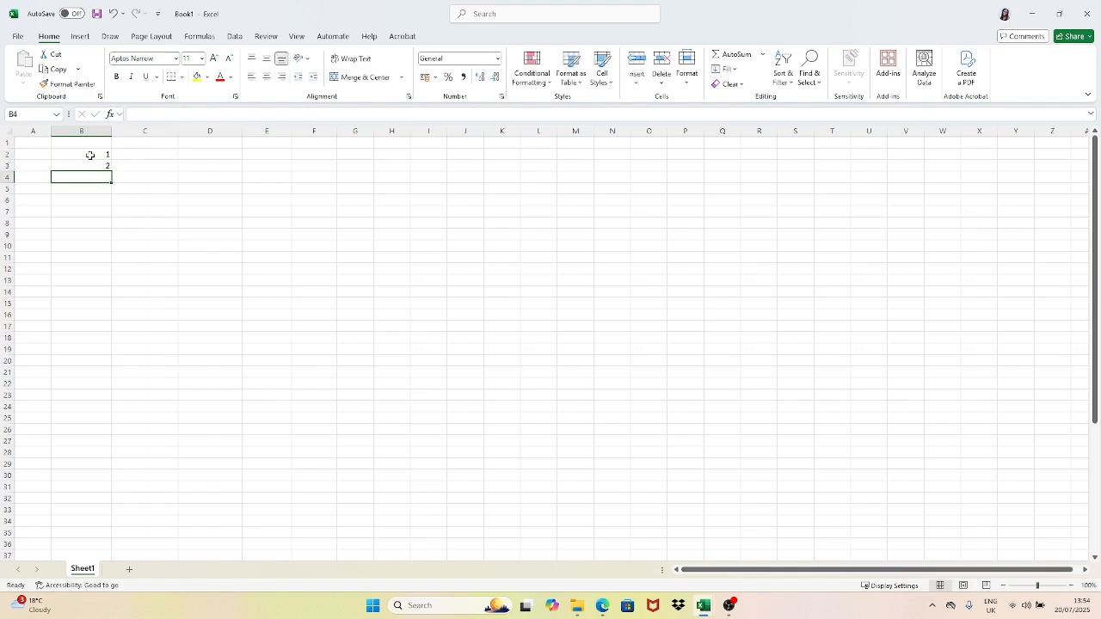
drag(89, 159, 86, 534)
scroll(155, 498, up, 5)
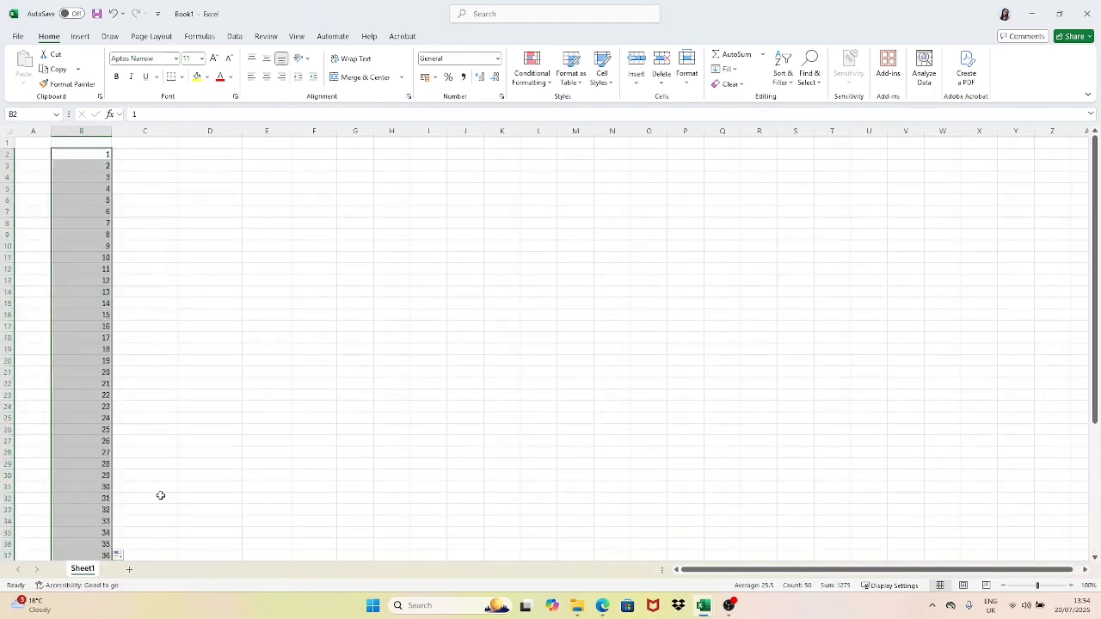
Step: Enter 2 and 4 in cells C2 and C3 and extend the even-number series down to C51
click(136, 228)
click(158, 154)
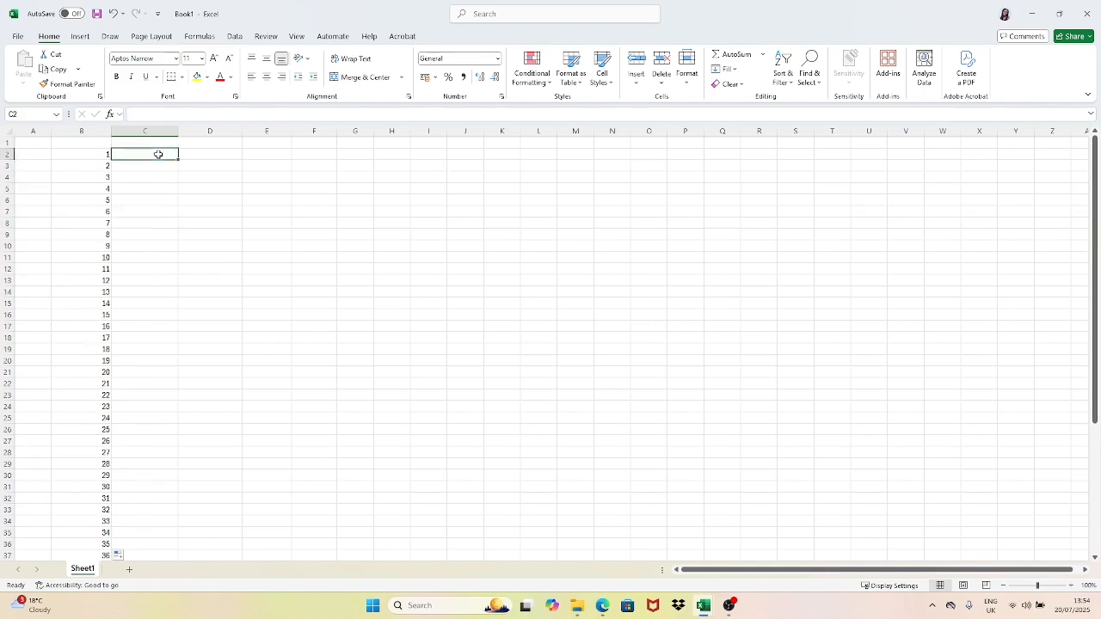
text(2)
key(Return)
text(4)
key(Return)
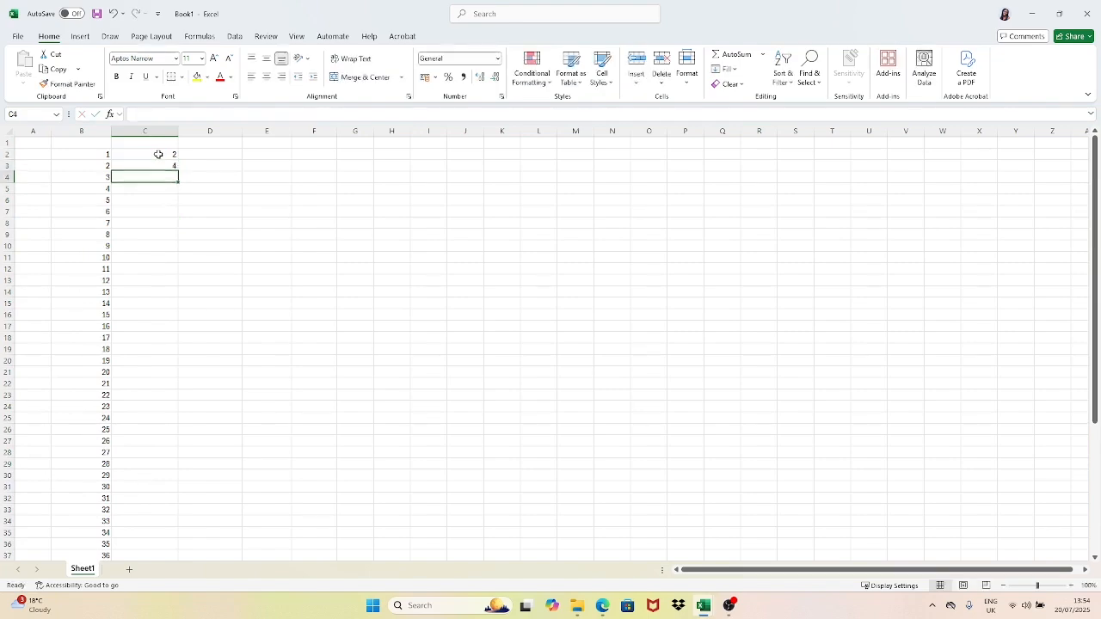
drag(158, 154, 172, 545)
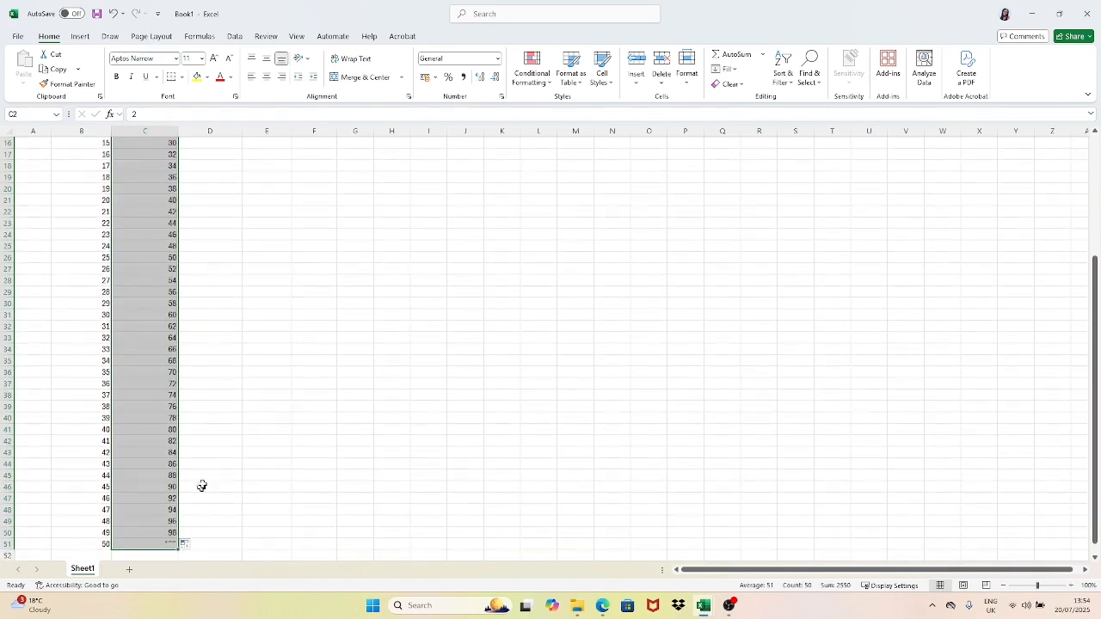
scroll(218, 453, up, 5)
click(287, 247)
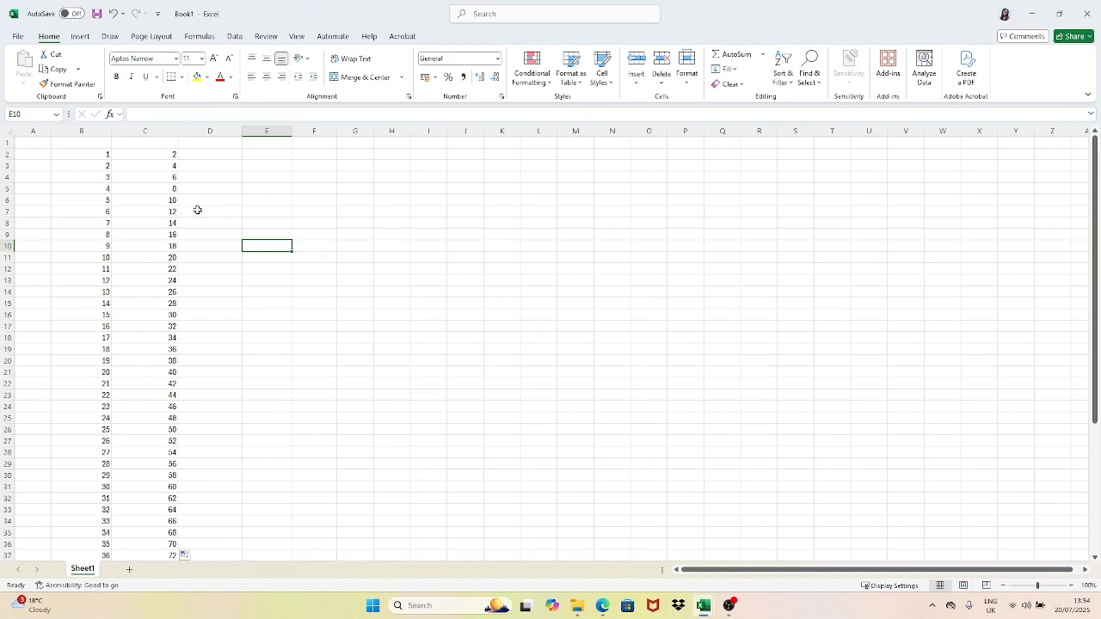
Step: Add the header "date" in D1 and enter 01/07/2025 in D2
click(219, 142)
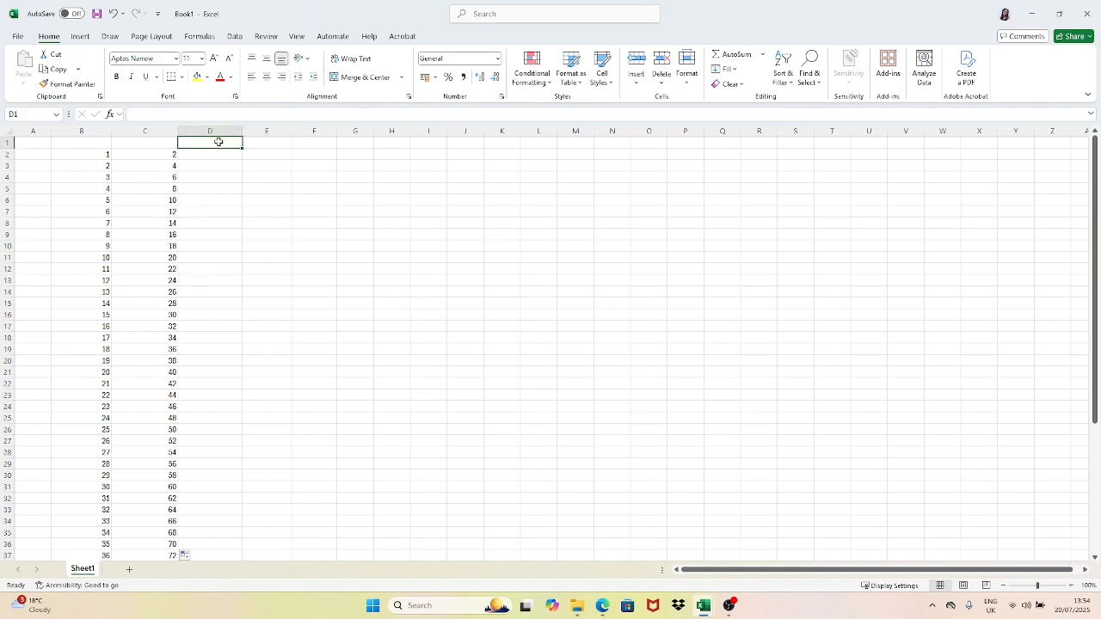
text(date)
key(Return)
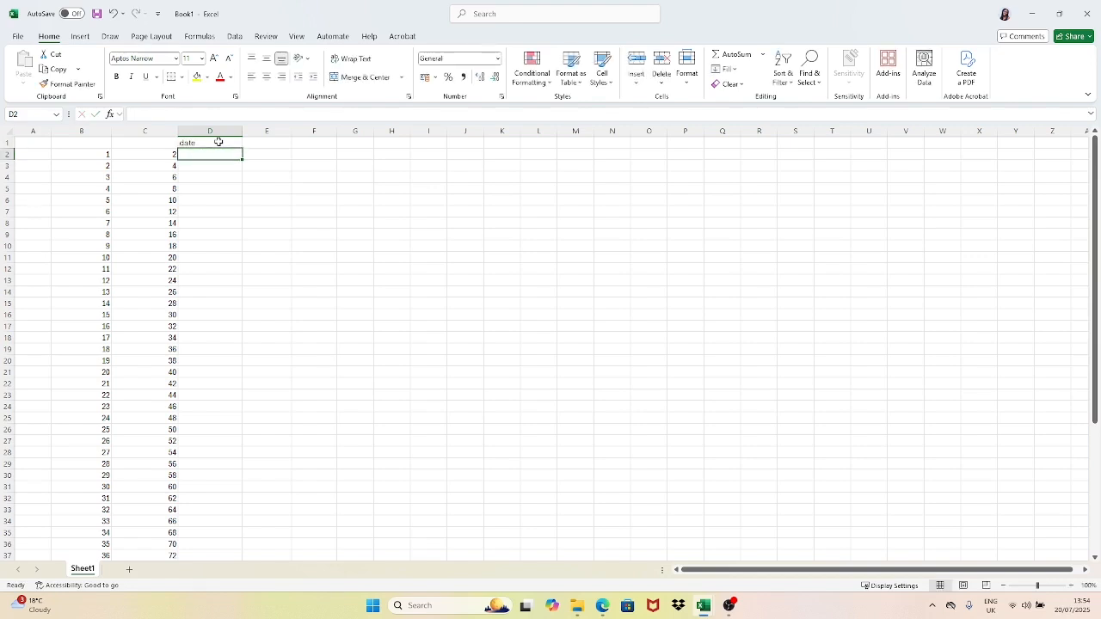
text(01/07)
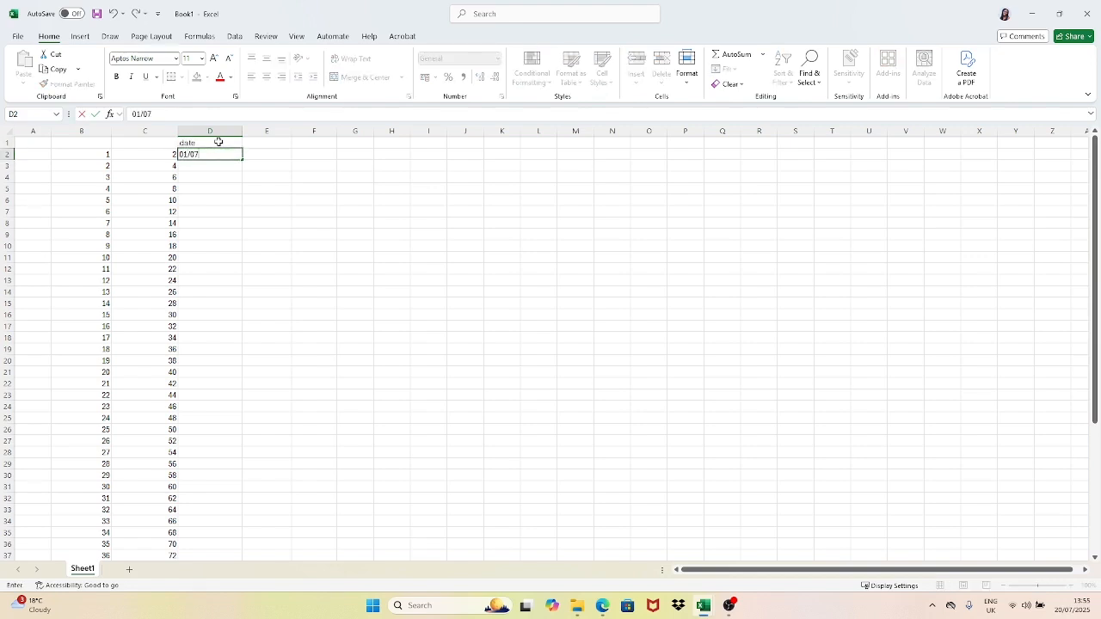
text(/2025)
key(Return)
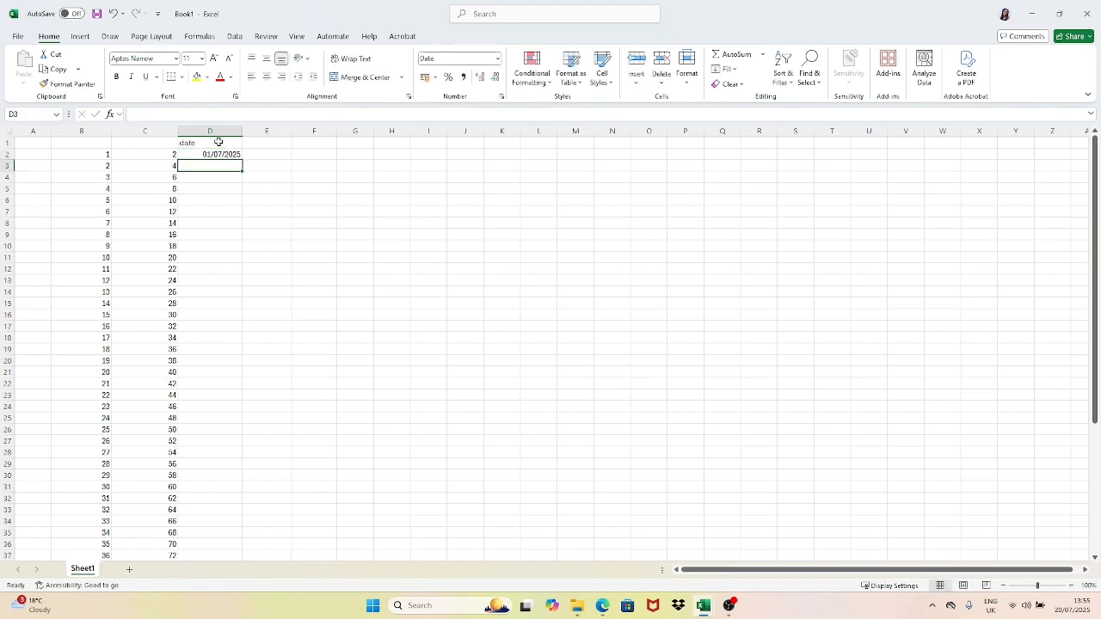
Step: Autofill the date in D2 down column D as a daily series to 12/08/2025 in D44
click(219, 155)
drag(241, 159, 216, 480)
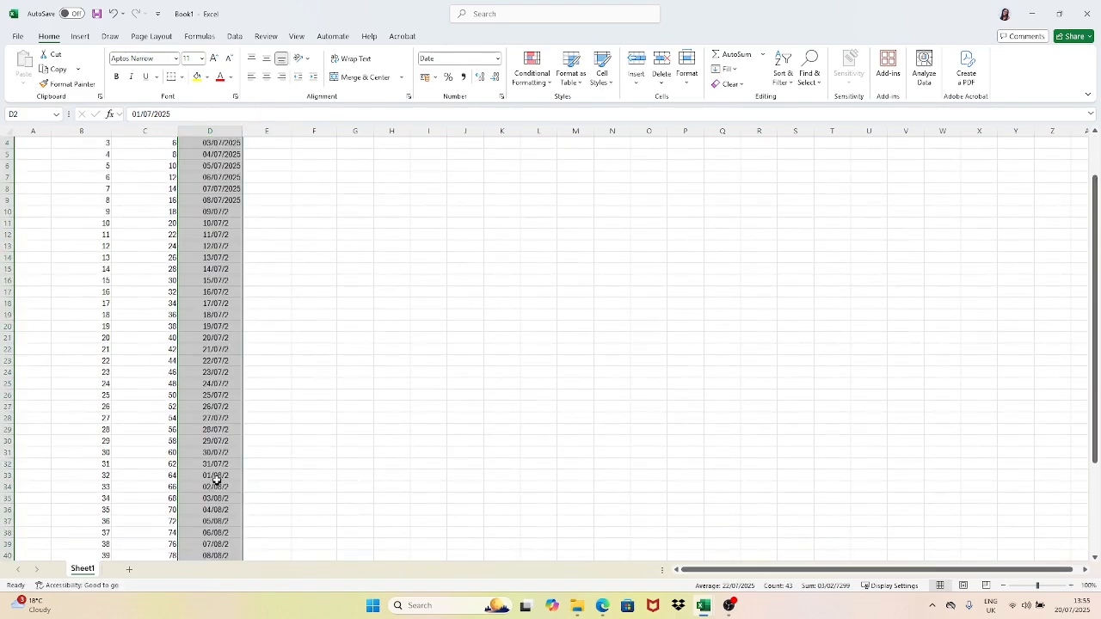
scroll(216, 477, up, 1)
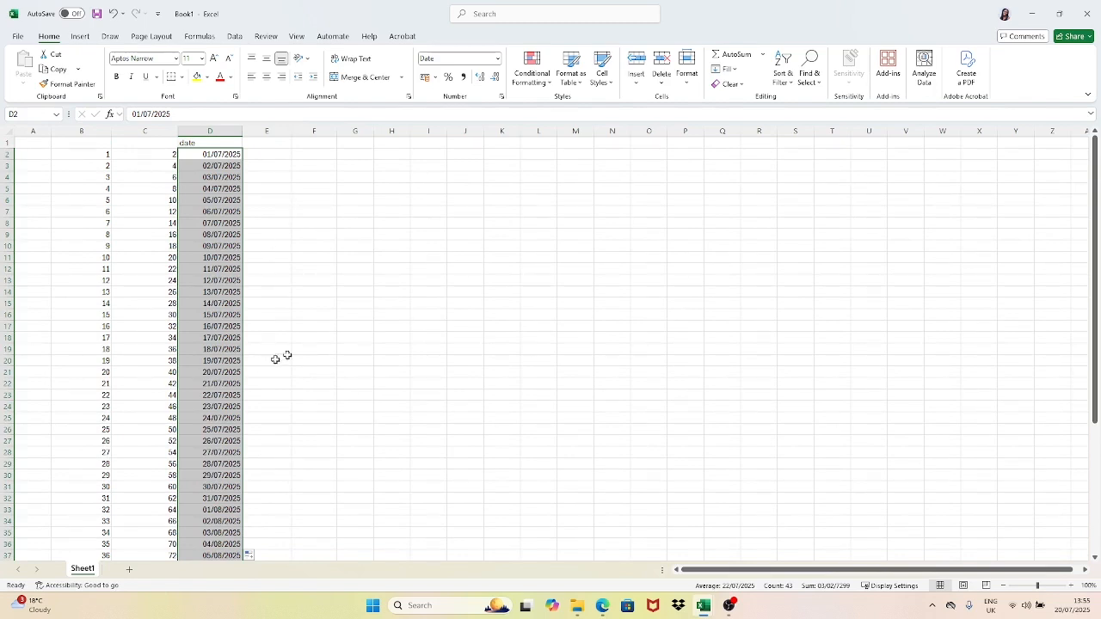
Step: Enter 01/07/2025 in E2, autofill it down to E5 and apply the Fill Days option
click(257, 152)
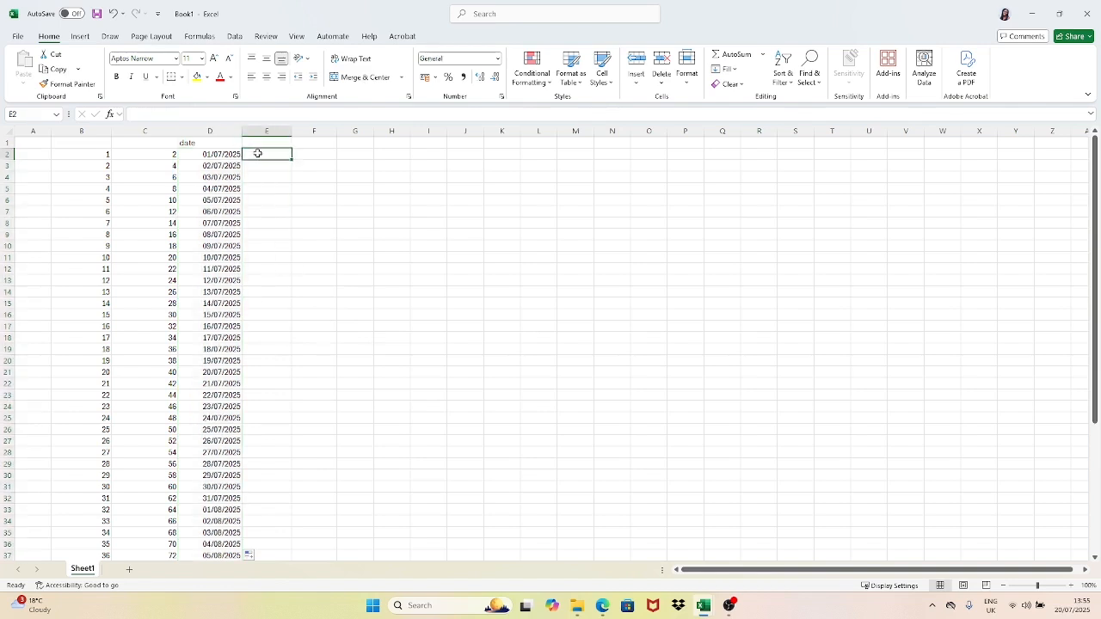
text(01/07/2025)
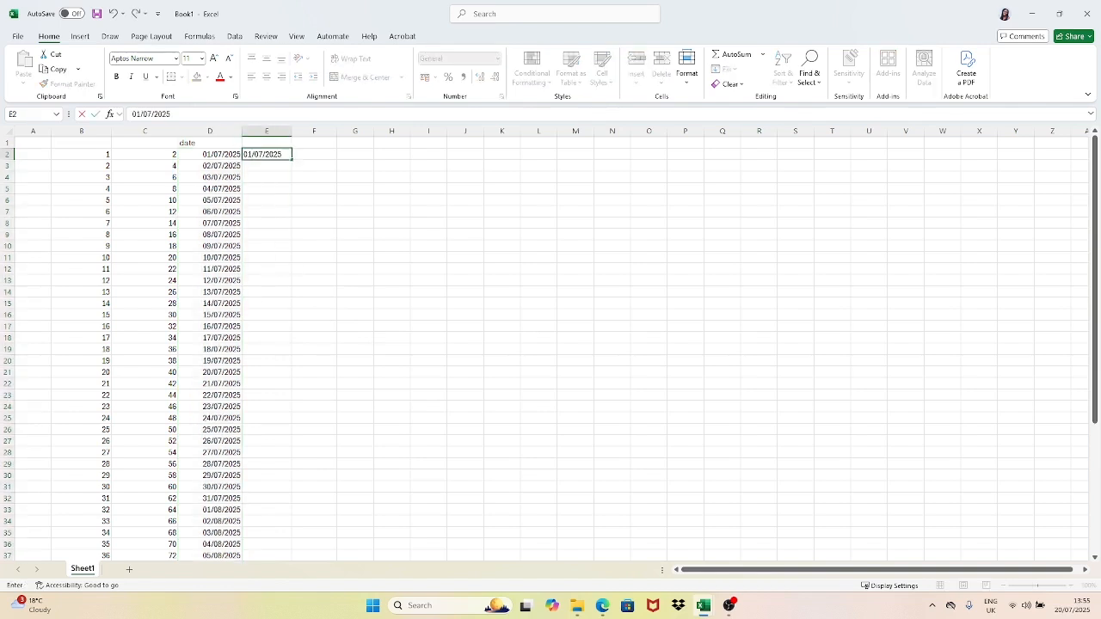
click(334, 210)
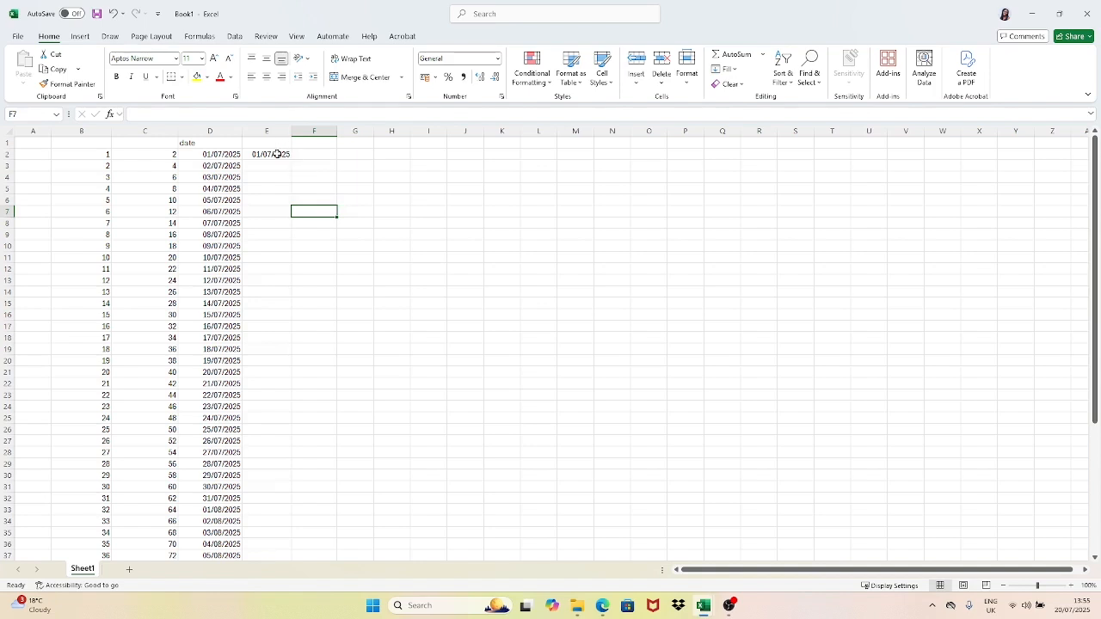
click(287, 156)
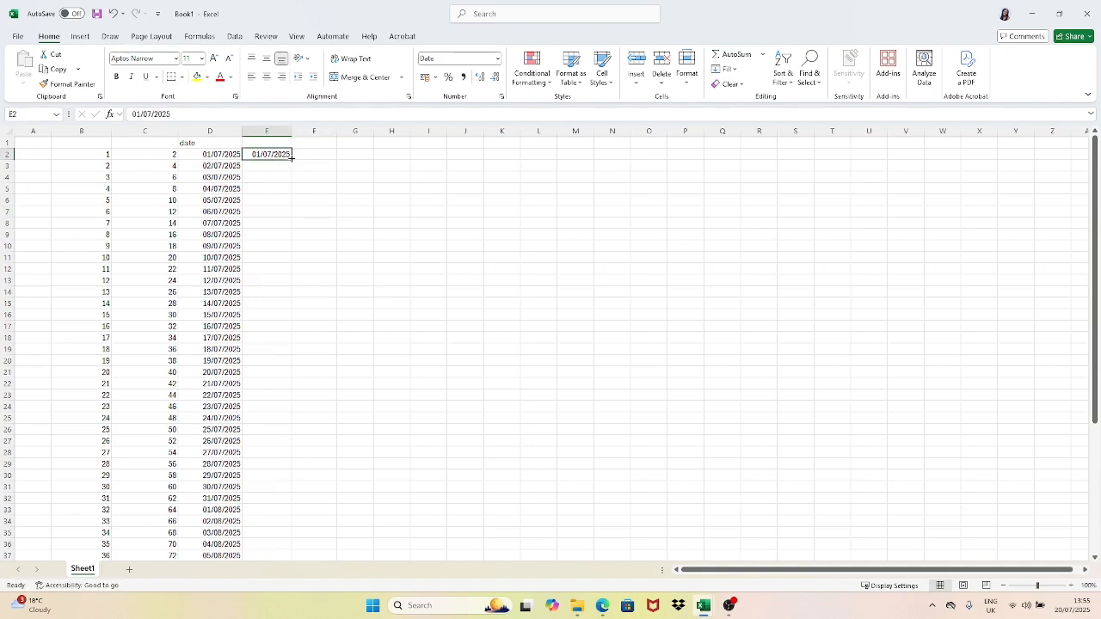
drag(292, 158, 292, 190)
click(305, 203)
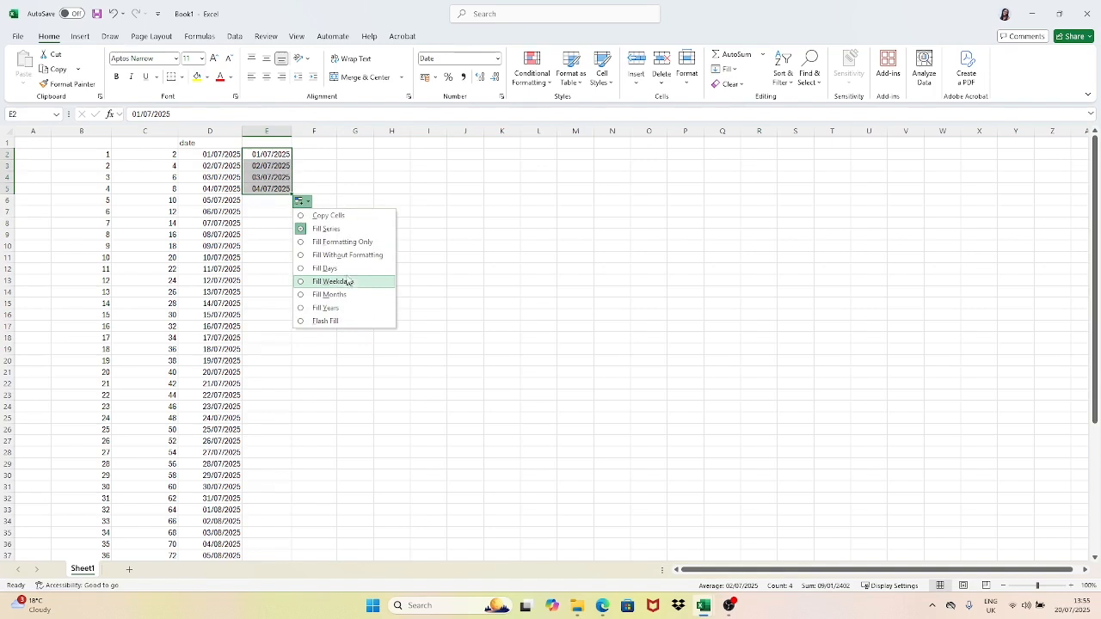
click(350, 270)
click(355, 199)
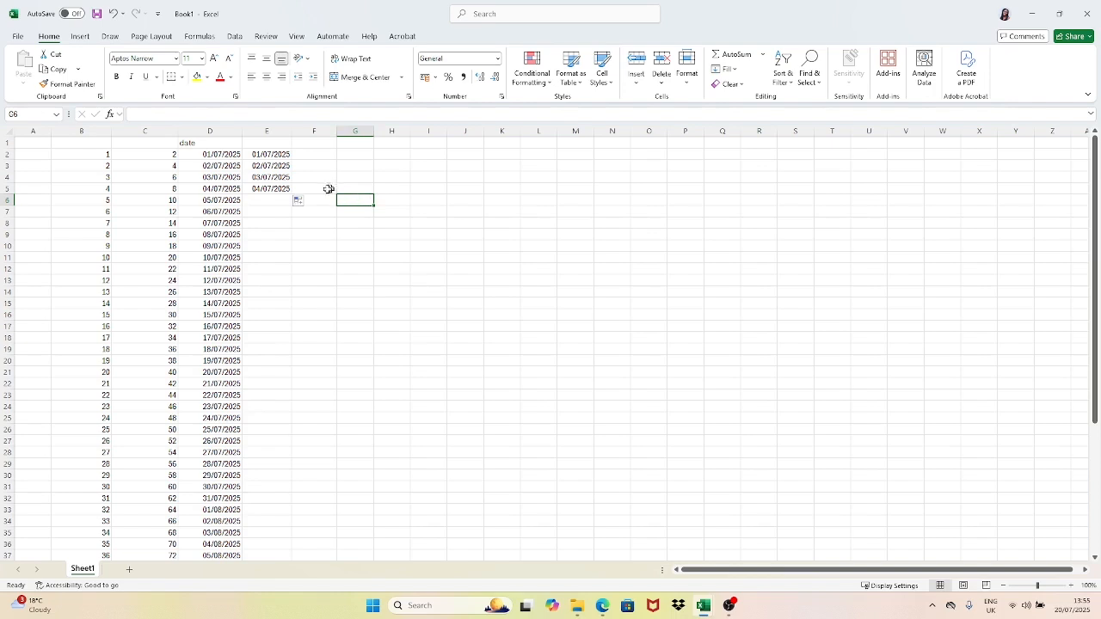
Step: Change the autofilled dates in E2:E5 to monthly increments with the Fill Months option
click(299, 200)
click(344, 295)
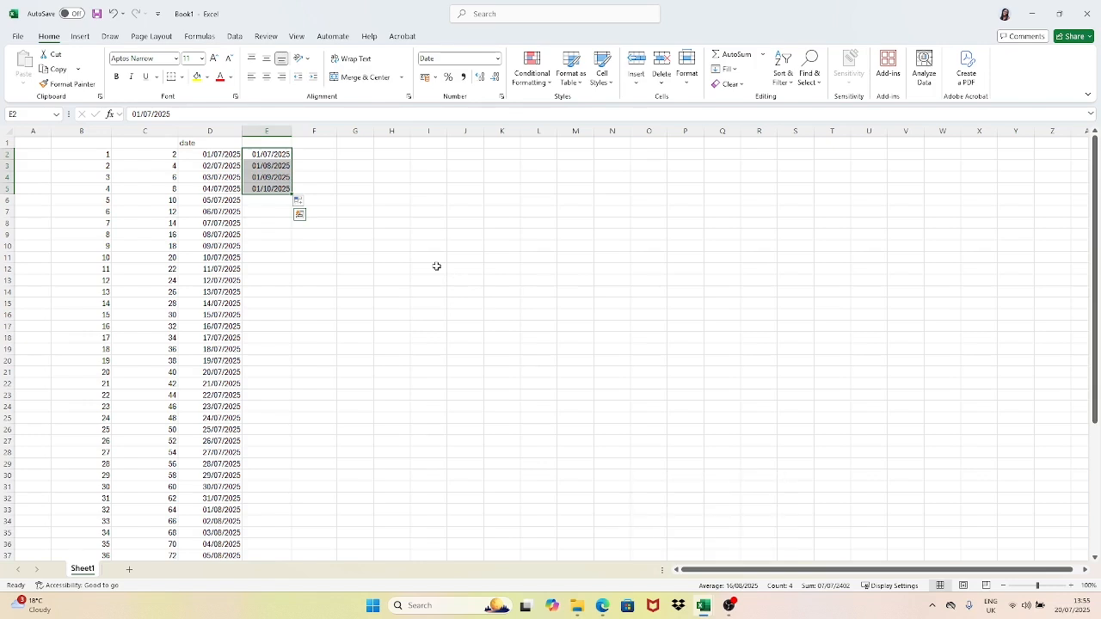
click(325, 177)
Step: Clear the contents of cells E2 to E6
drag(265, 153, 270, 186)
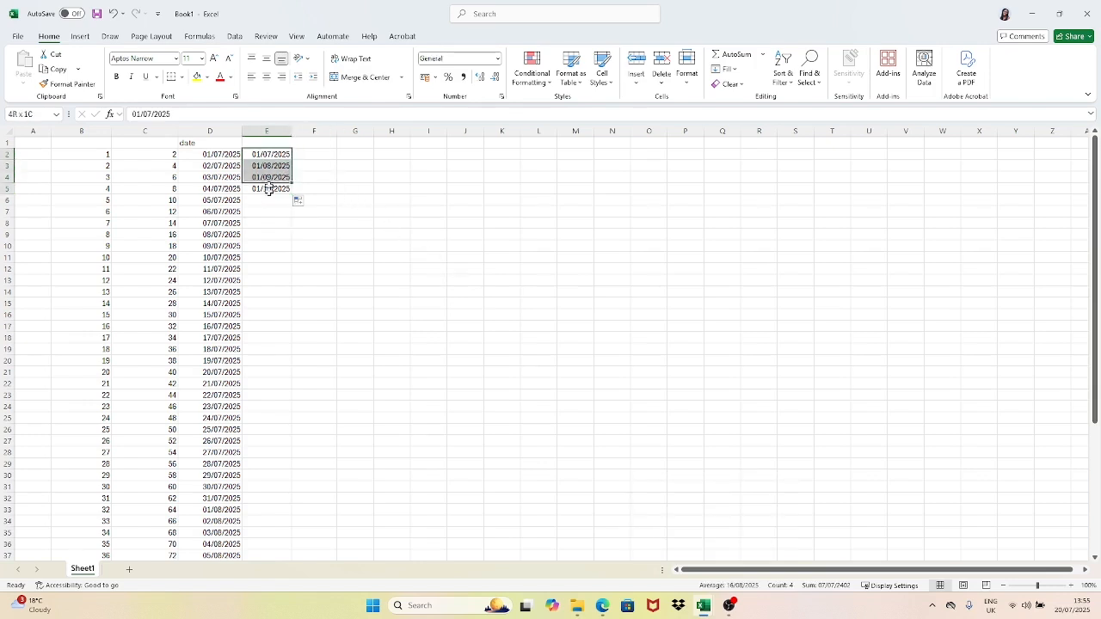
right_click(274, 180)
click(332, 325)
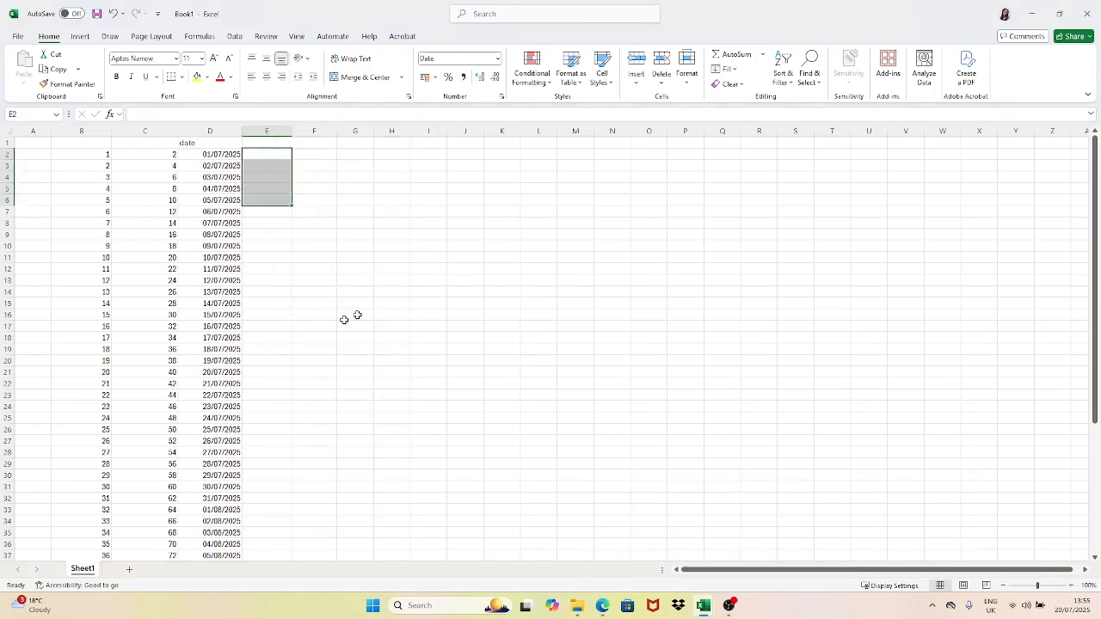
click(428, 293)
click(324, 211)
Step: Enter 01/07/2025 in E2 and autofill the date down column E to row 38
click(282, 156)
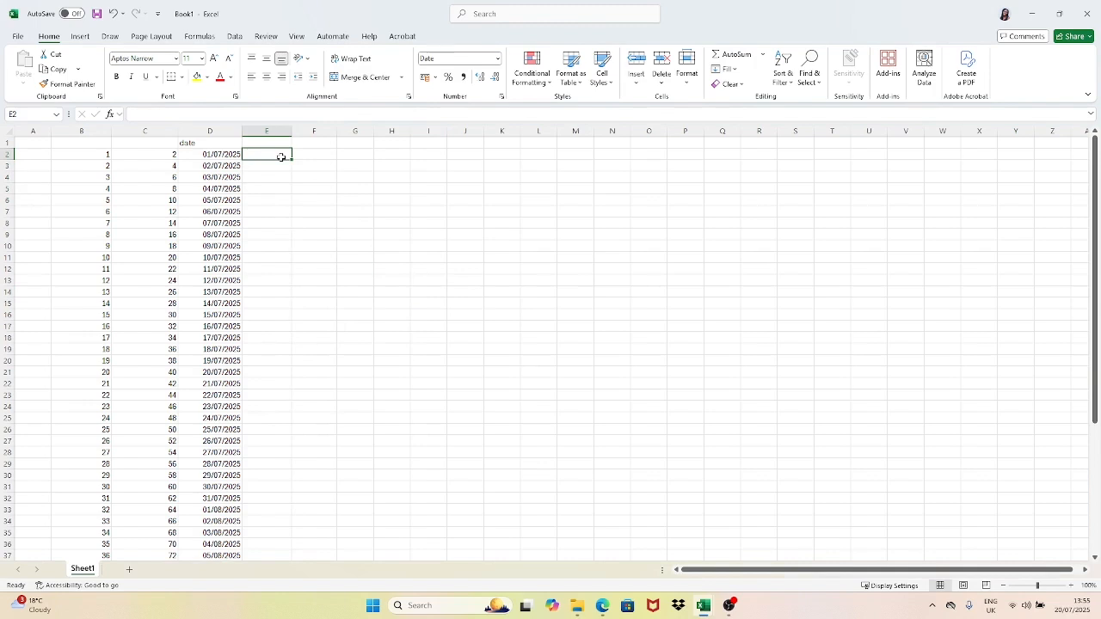
text(01)
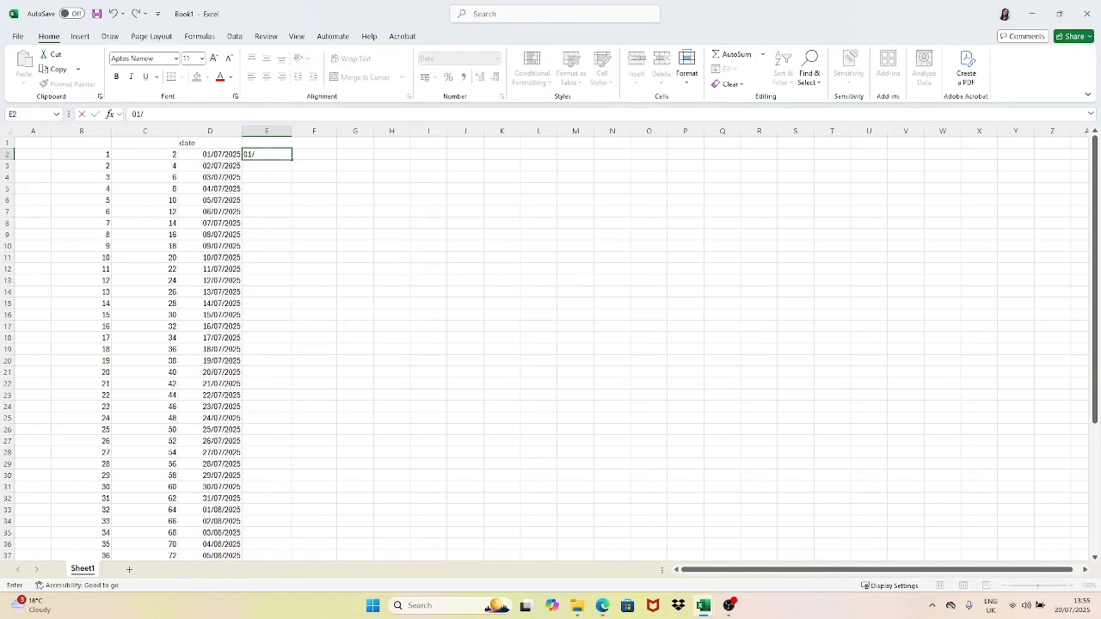
text(/07/2025)
key(Return)
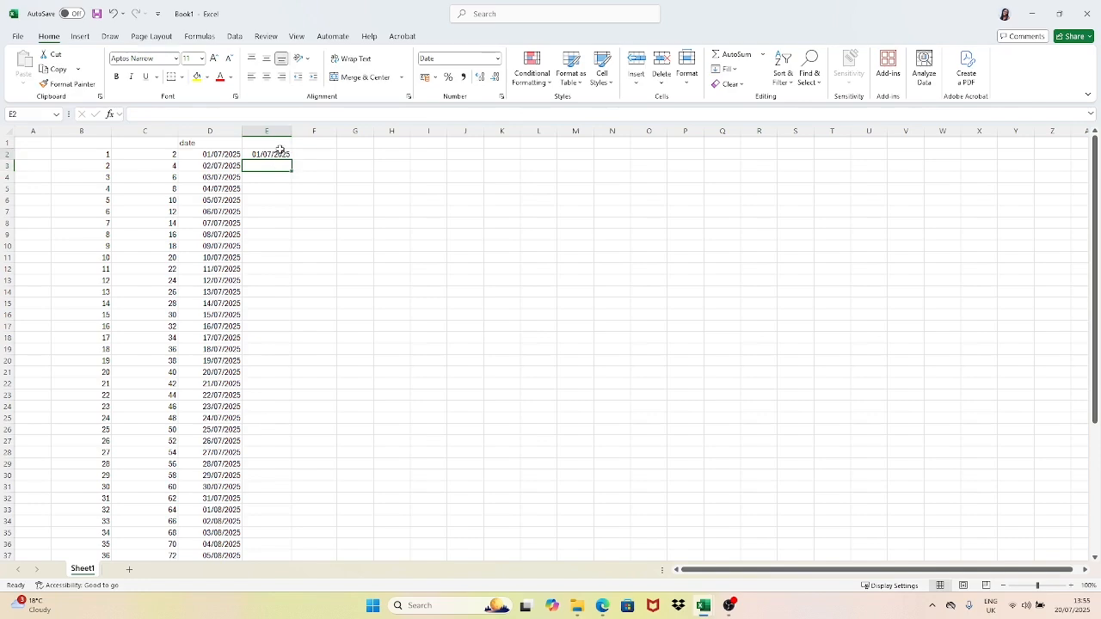
click(279, 155)
drag(292, 160, 289, 448)
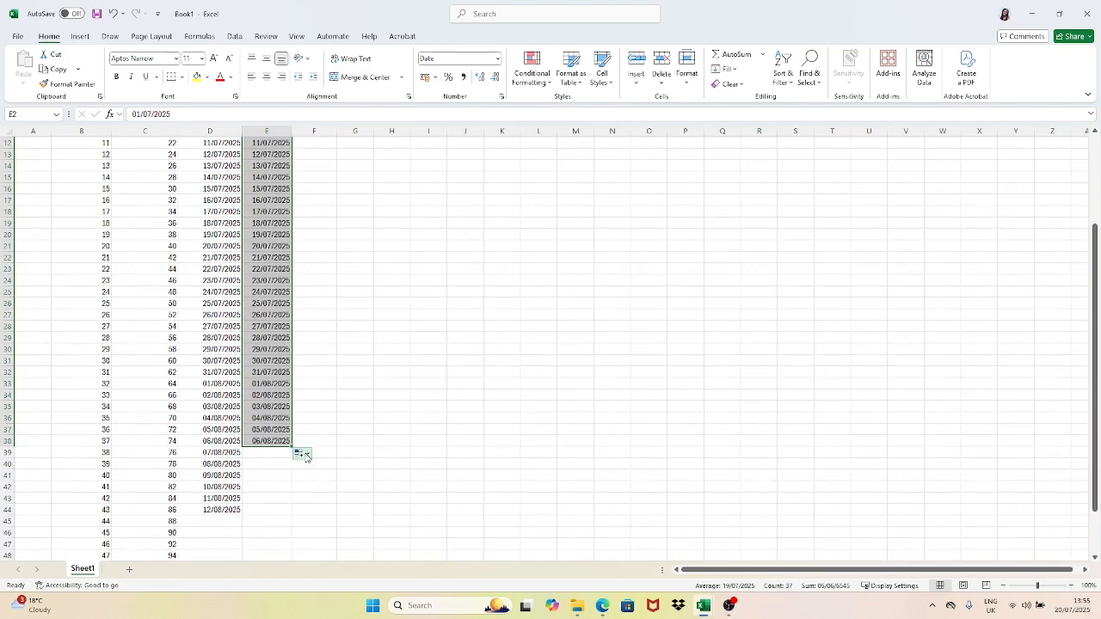
Step: Switch the autofilled dates in column E to working days only with the Fill Weekdays option
click(299, 453)
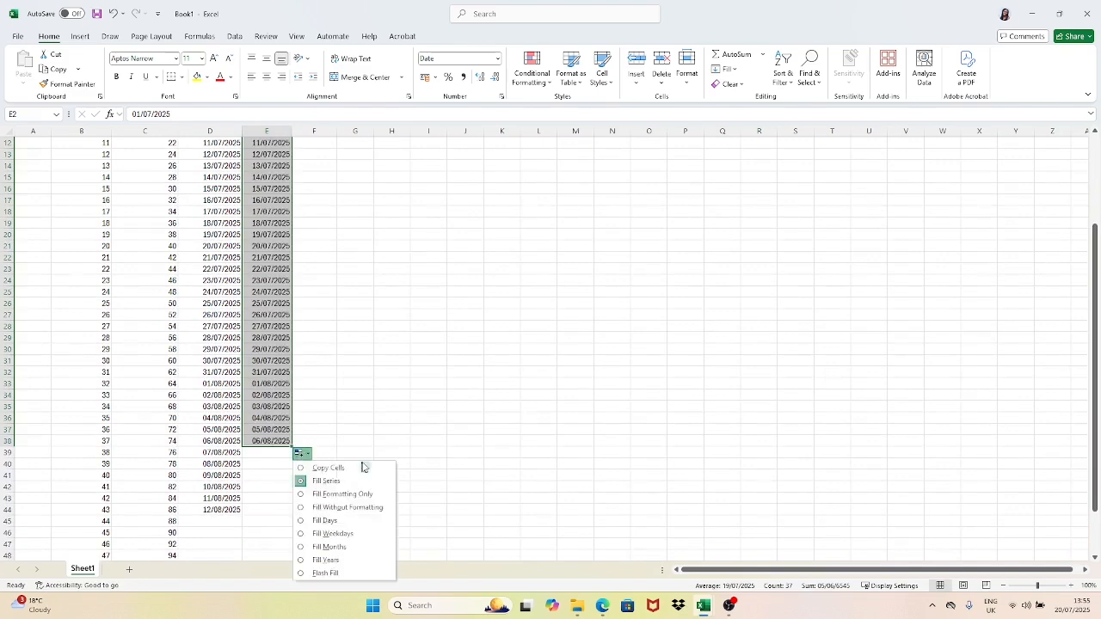
click(359, 535)
scroll(360, 439, up, 4)
click(384, 221)
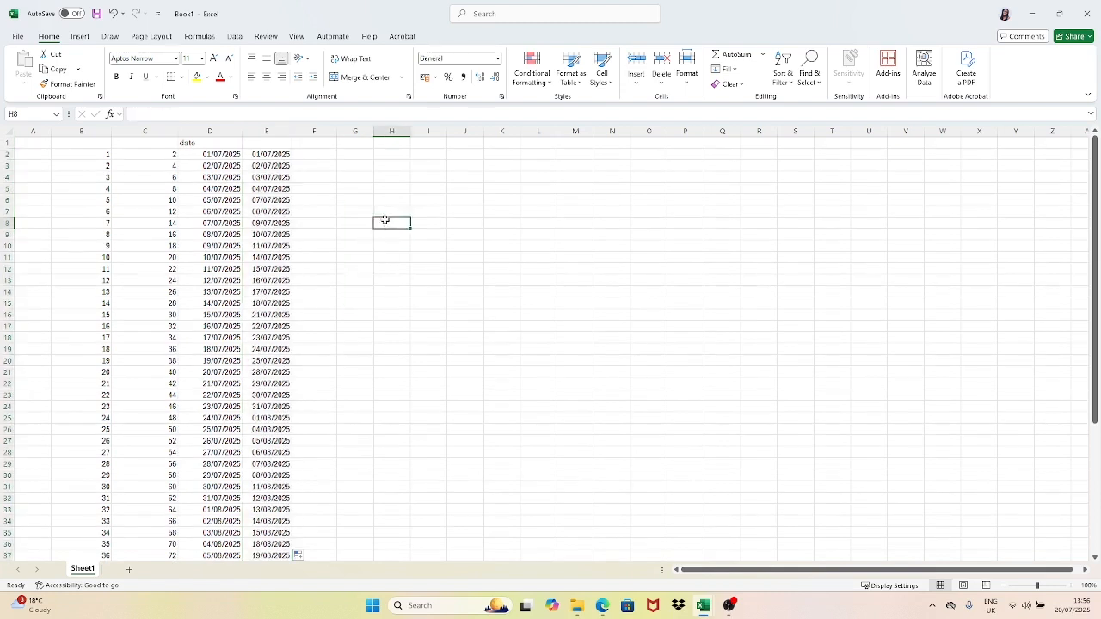
drag(261, 164, 266, 207)
click(299, 222)
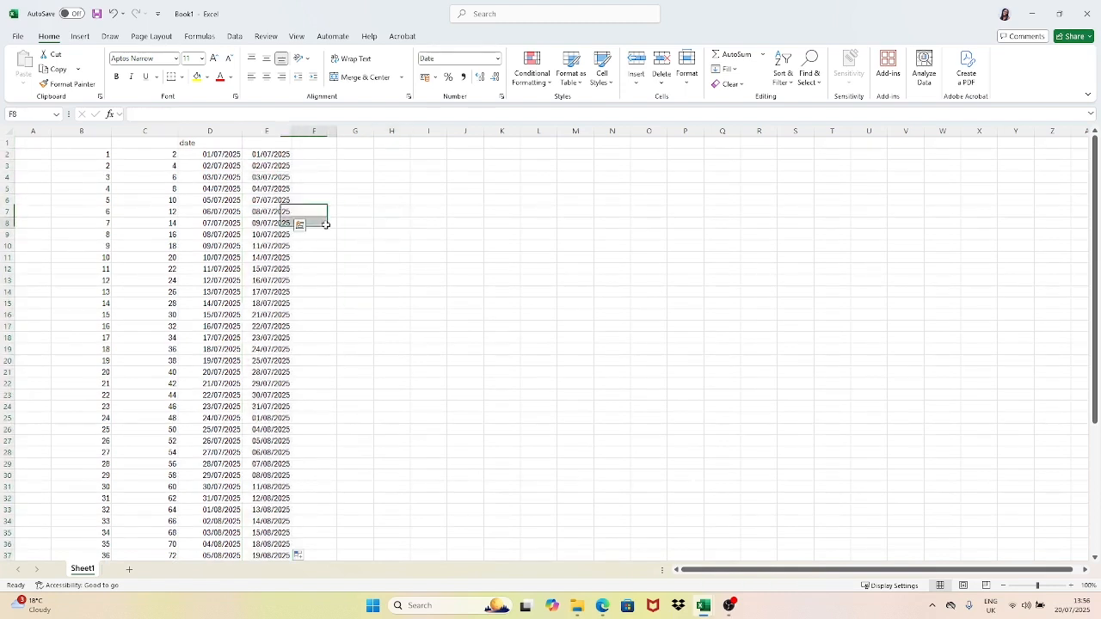
click(262, 189)
click(276, 200)
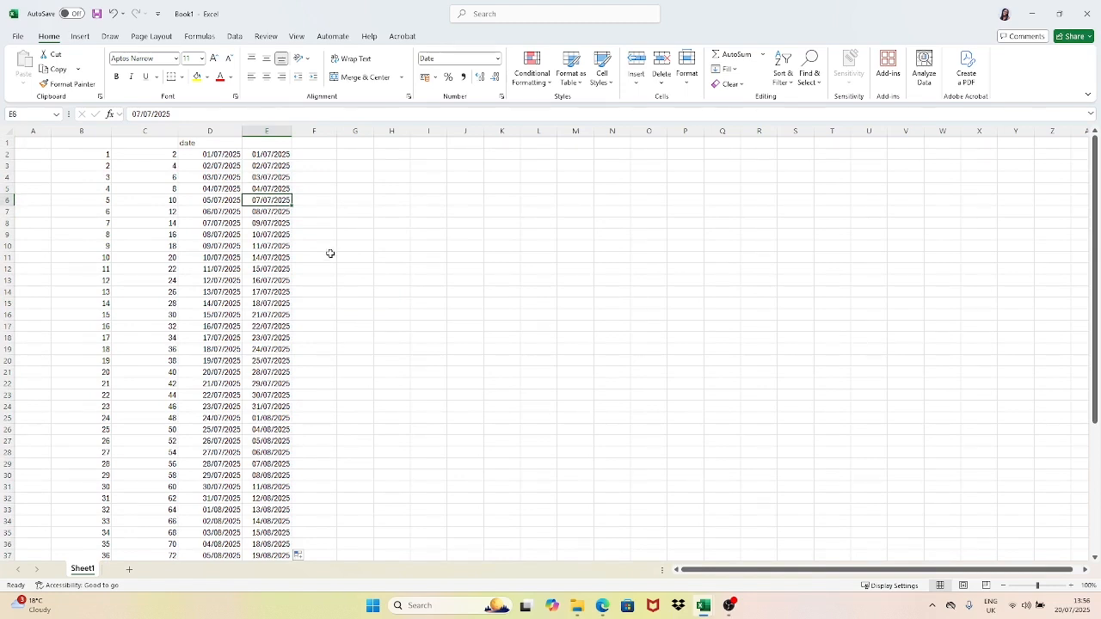
Step: Enter 01/07/2025 in F2 and autofill the date down to F7
click(323, 154)
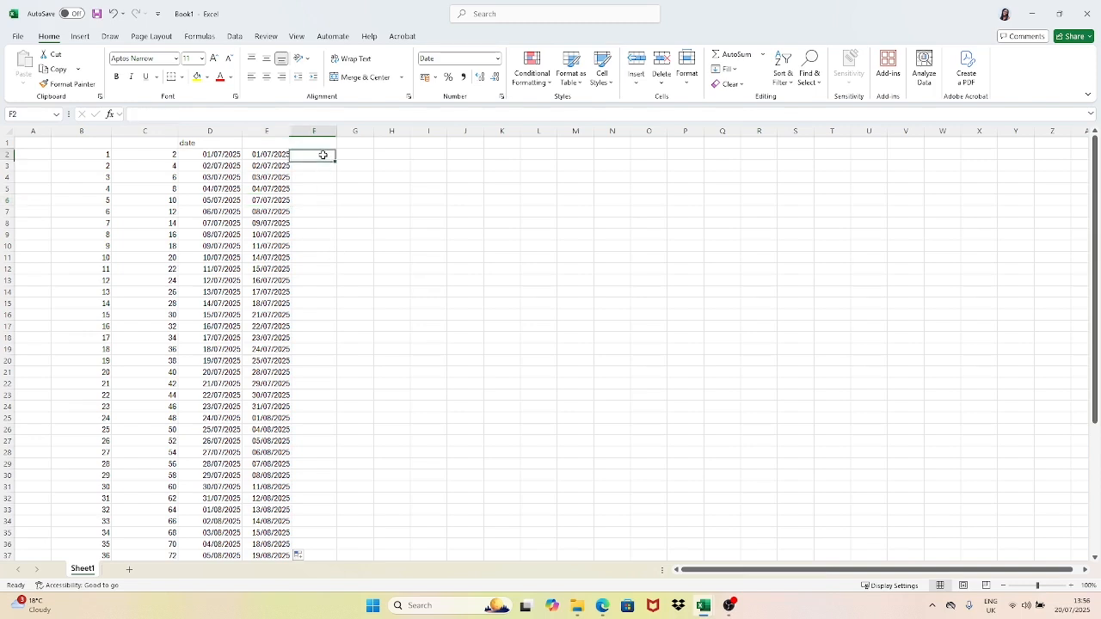
text(01)
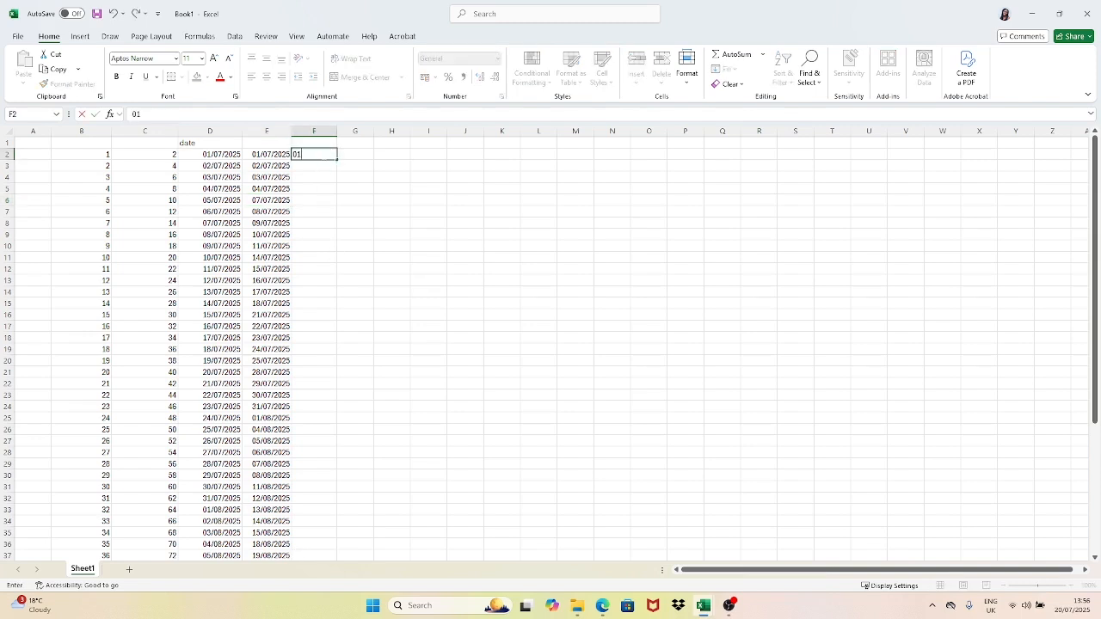
text(/07/2025)
key(Return)
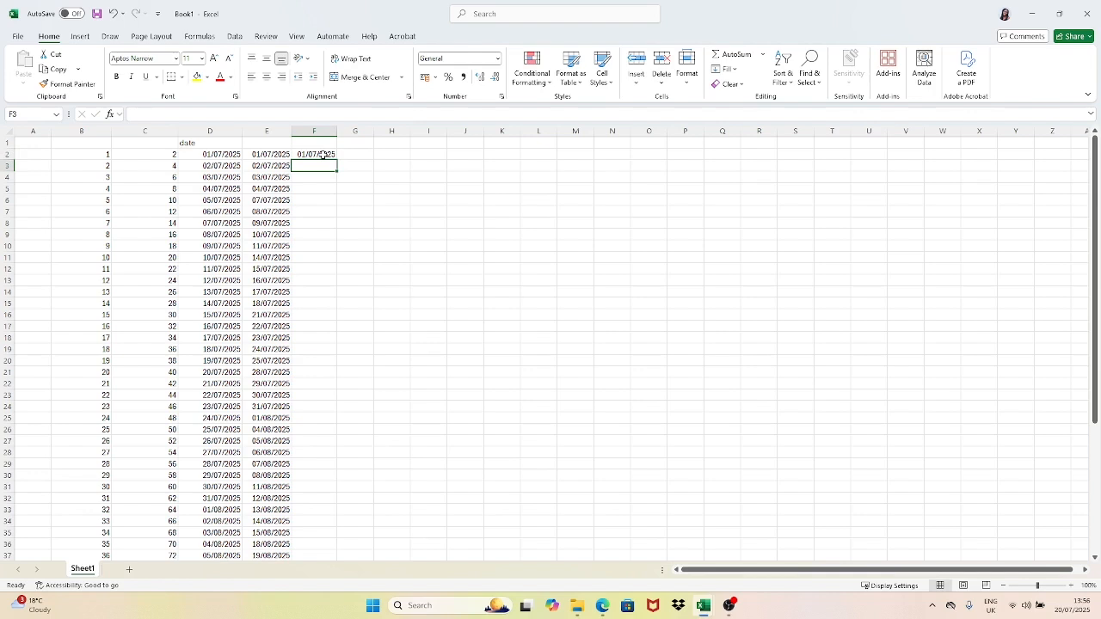
click(323, 154)
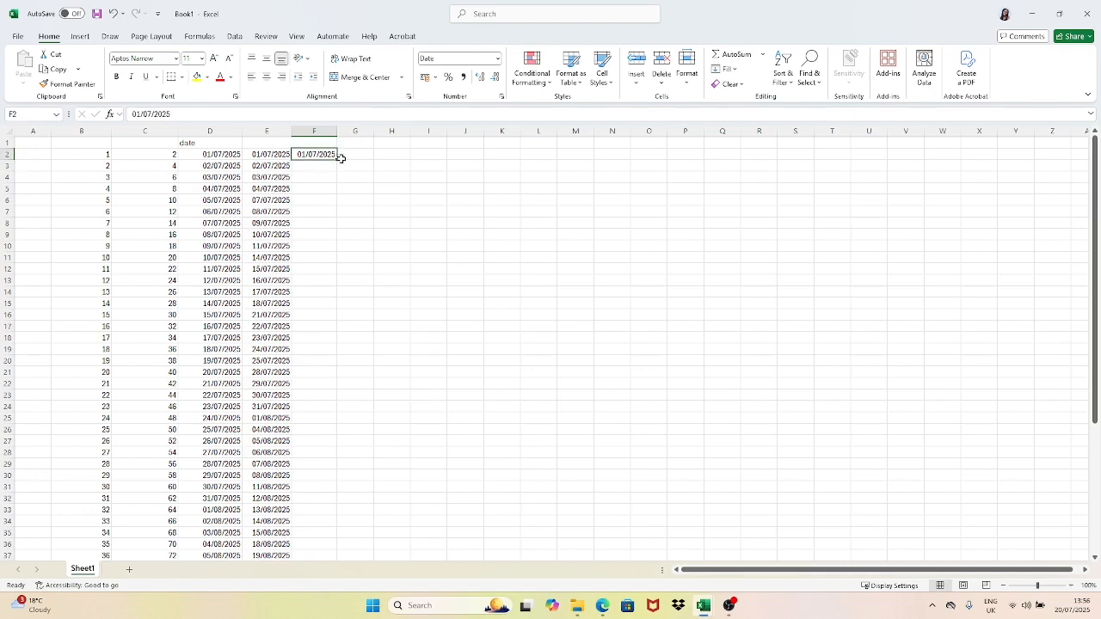
drag(336, 160, 338, 217)
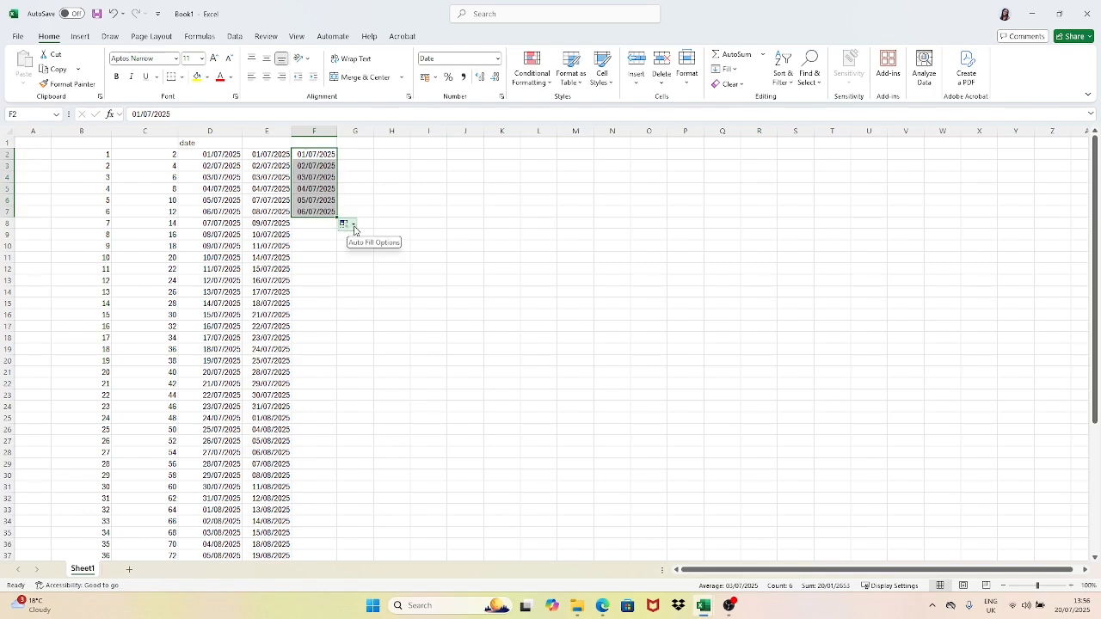
Step: Switch the autofilled dates in F2 to F7 to monthly increments with the Fill Months option
click(349, 225)
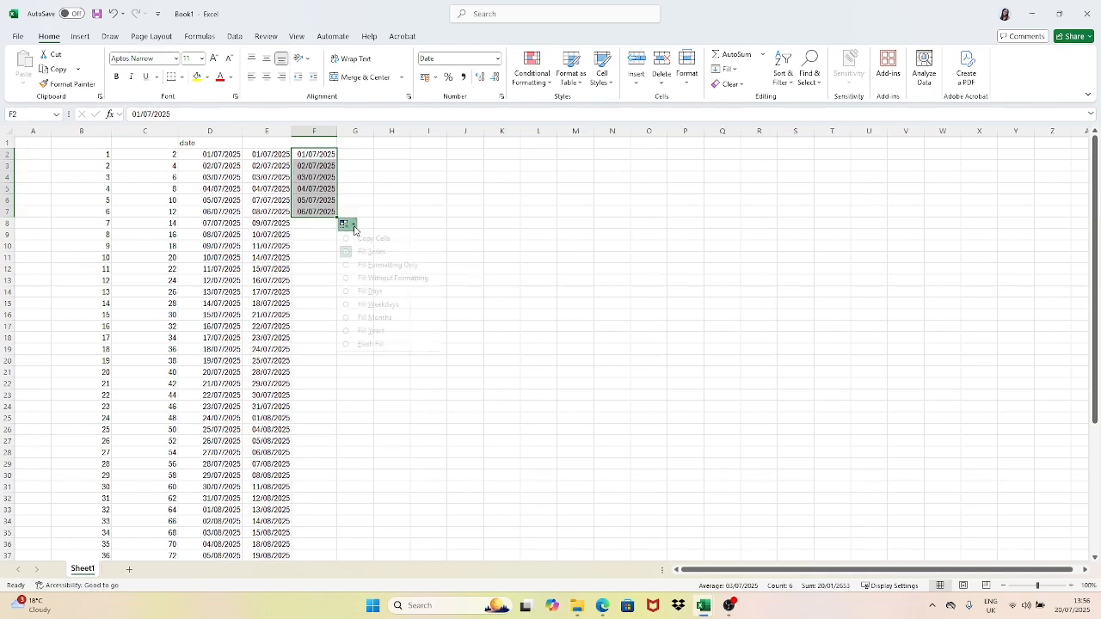
click(378, 318)
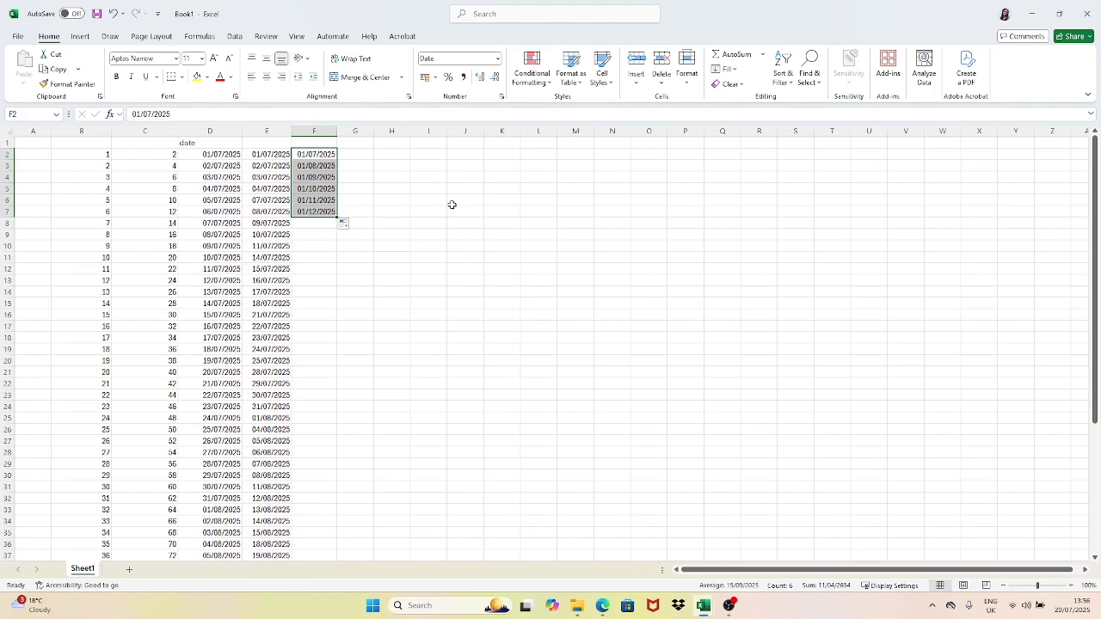
click(448, 197)
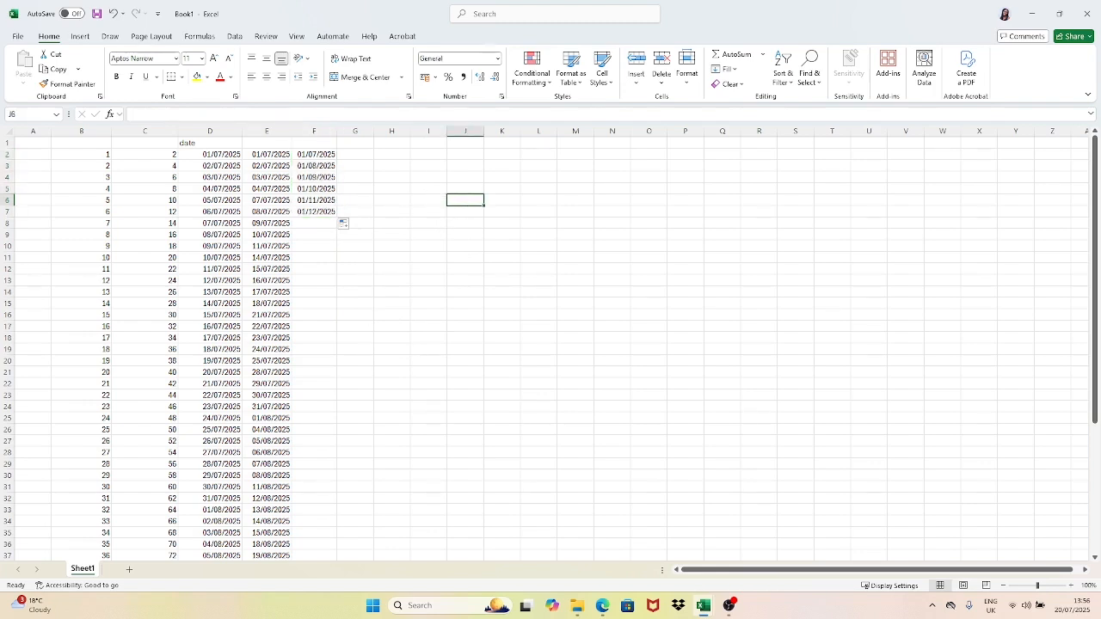
click(443, 293)
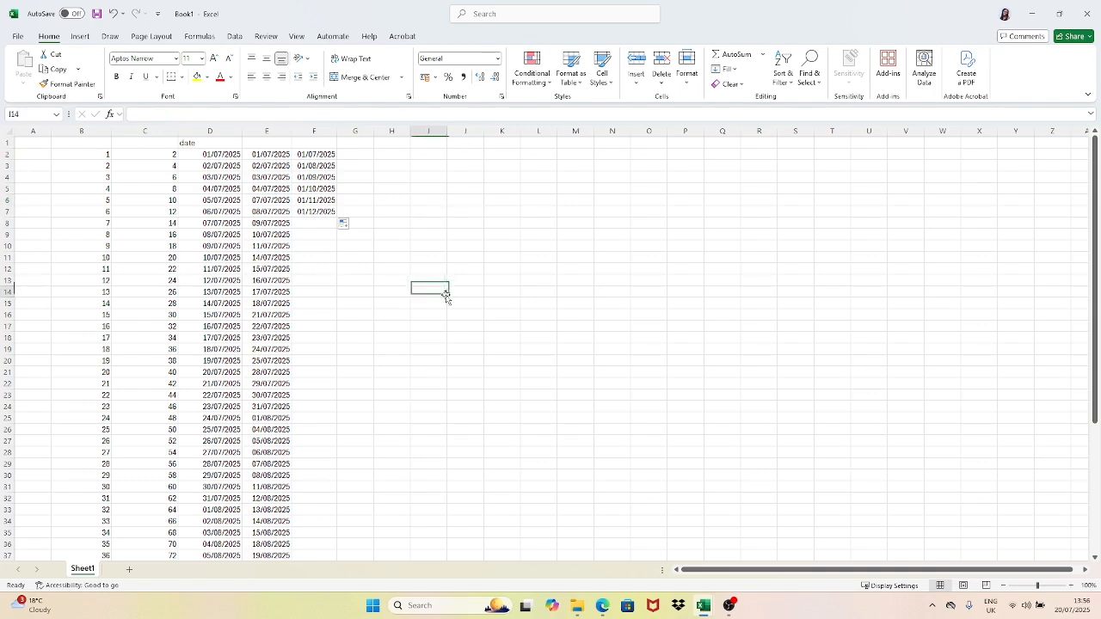
Step: Enter AT0045 in G2 and AT0046 in G3, and autofill the code series down to G18
click(353, 143)
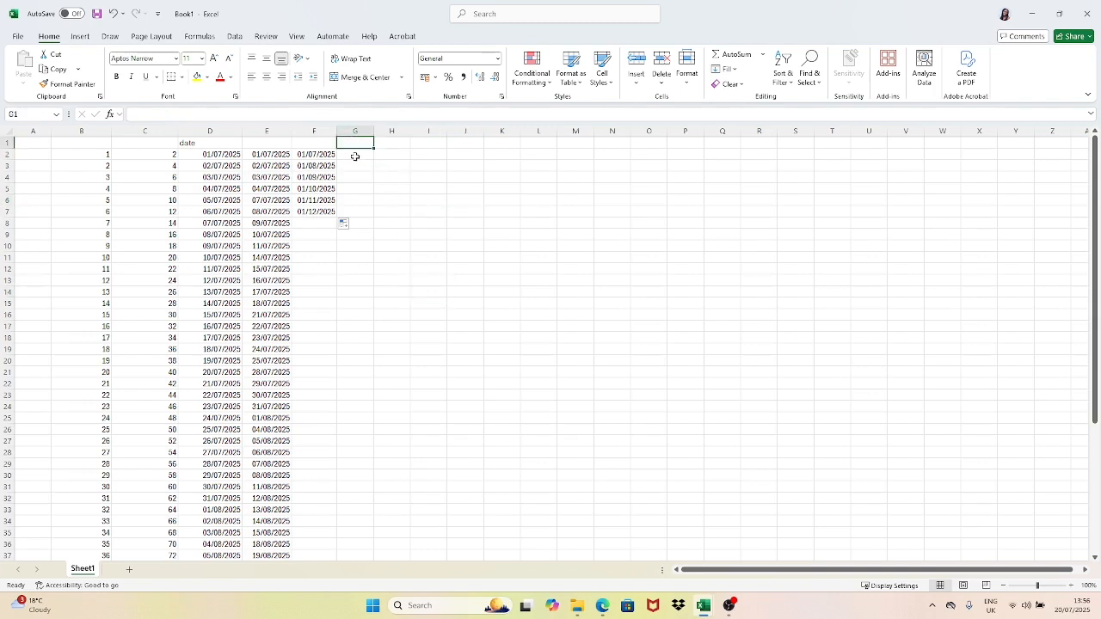
click(354, 157)
text(AT0045)
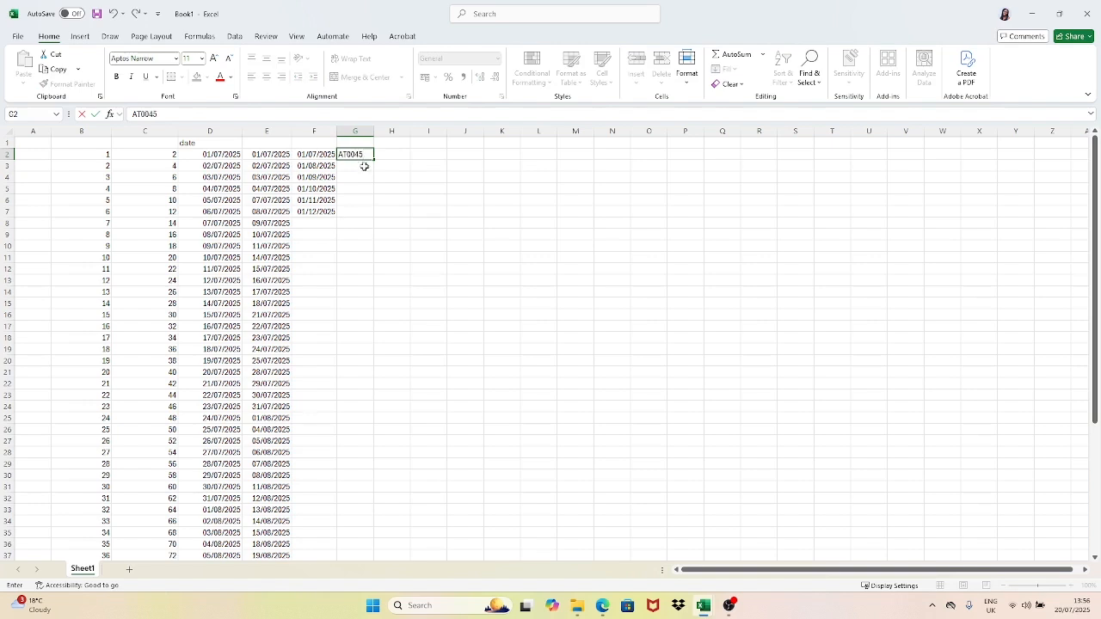
click(359, 164)
text(AT00)
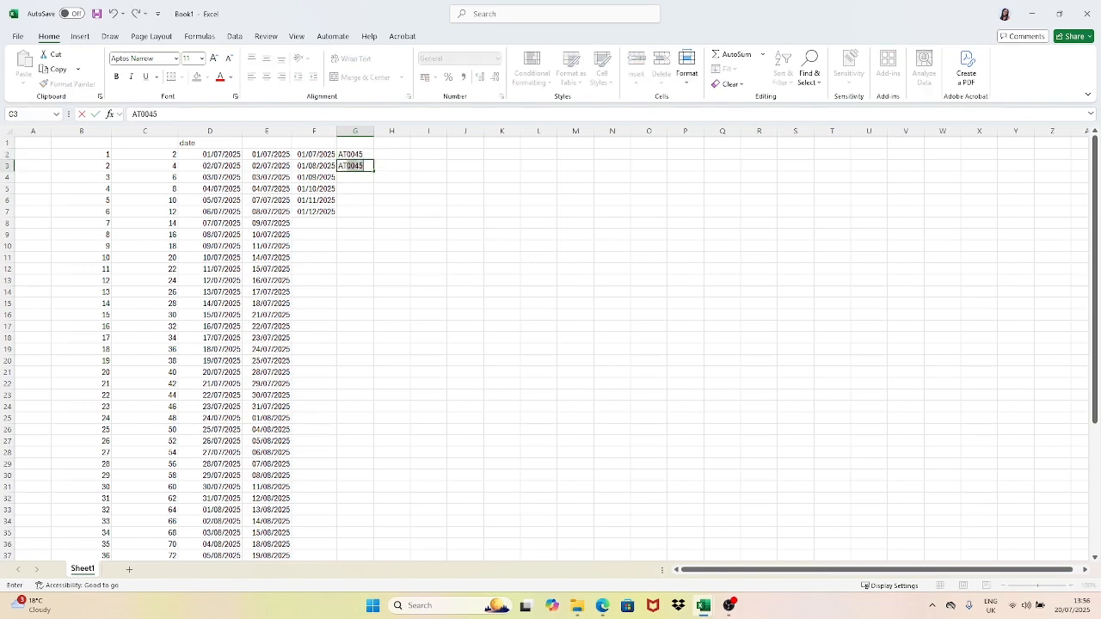
text(46)
key(Return)
drag(354, 154, 361, 343)
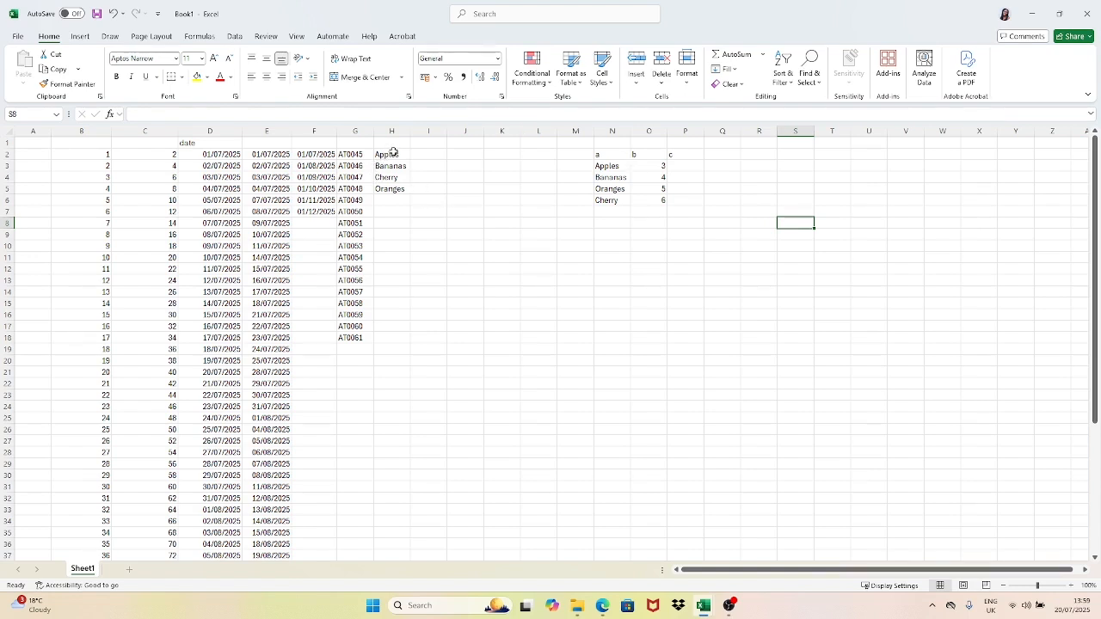
Step: Autofill the repeating fruit list from H2 to H5 (Apples, Bananas, Cherry, Oranges) down to H18
drag(393, 153, 394, 189)
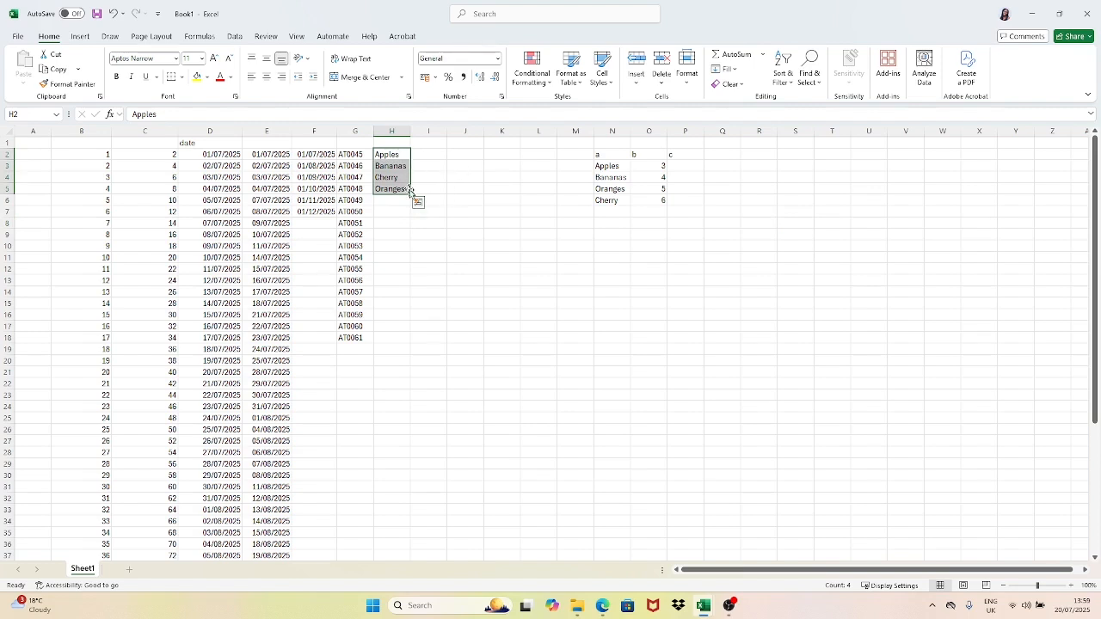
drag(409, 190, 413, 342)
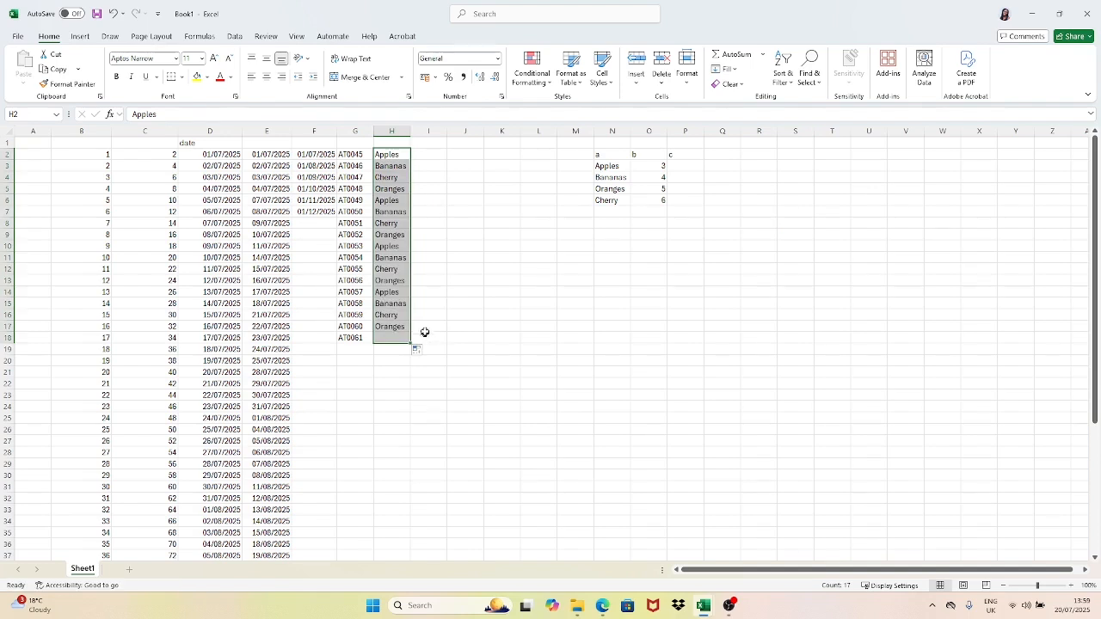
click(711, 209)
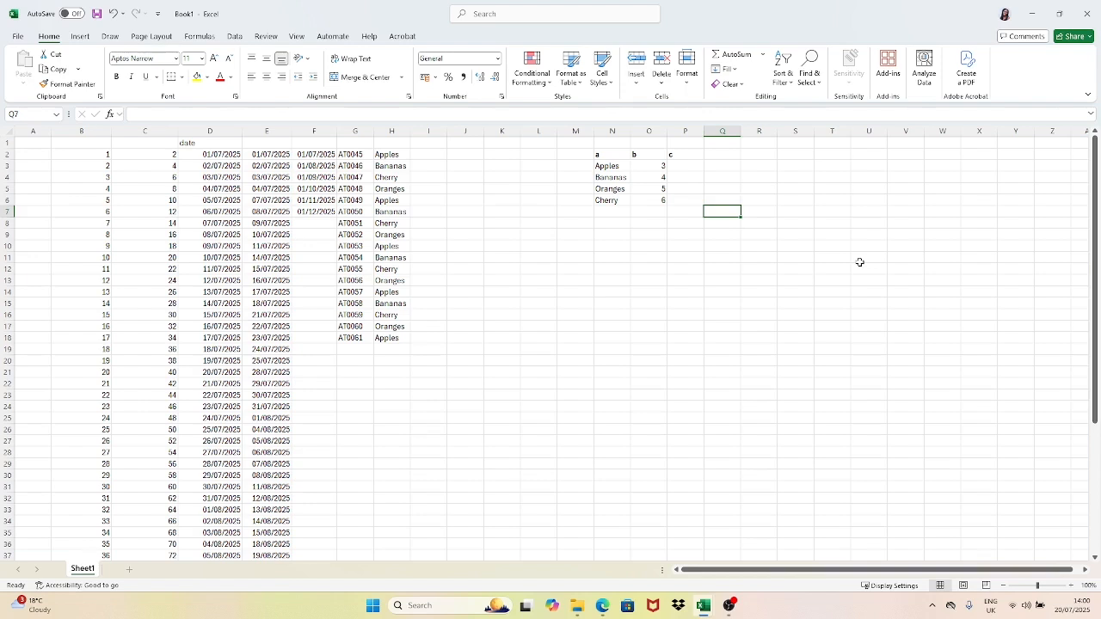
Step: Enter the formula =O3*2 in P3, the Apples row of column c
click(694, 166)
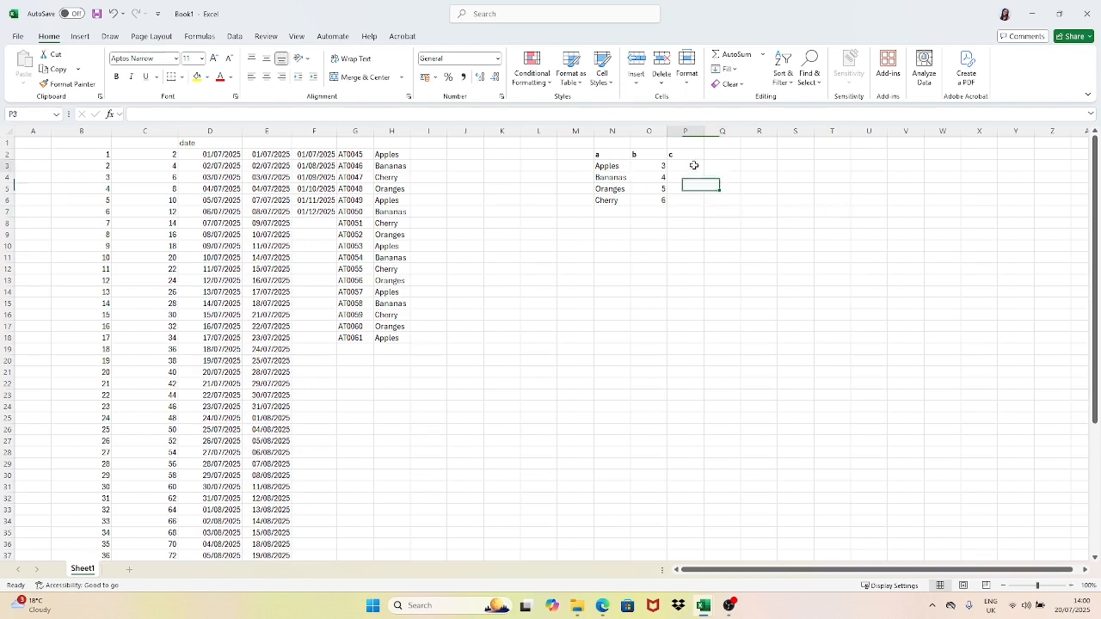
text(=)
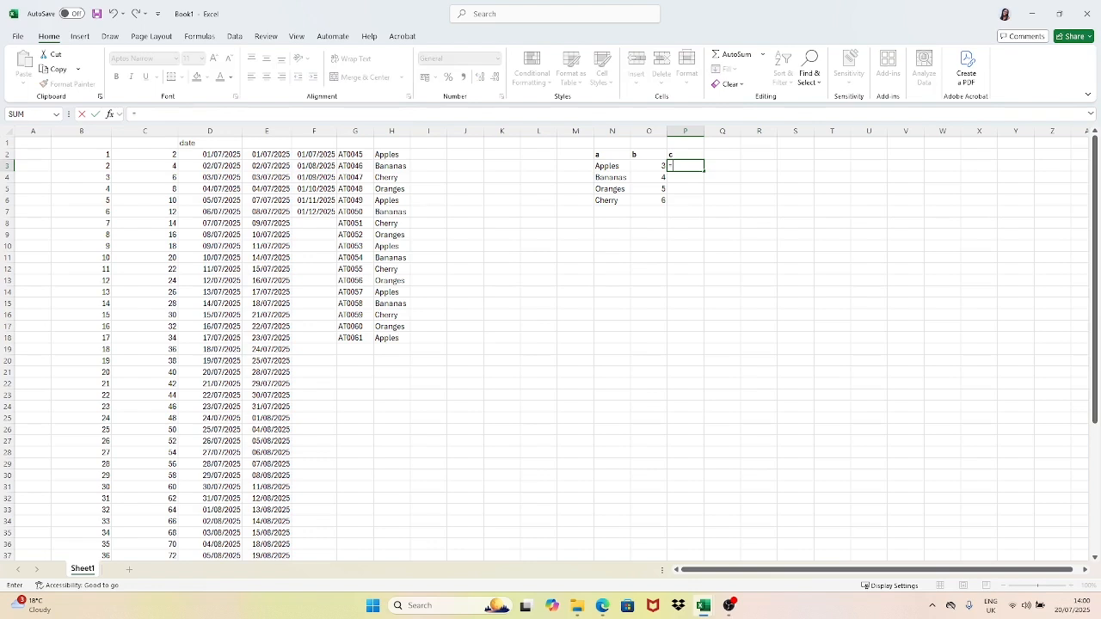
click(661, 166)
text(*2)
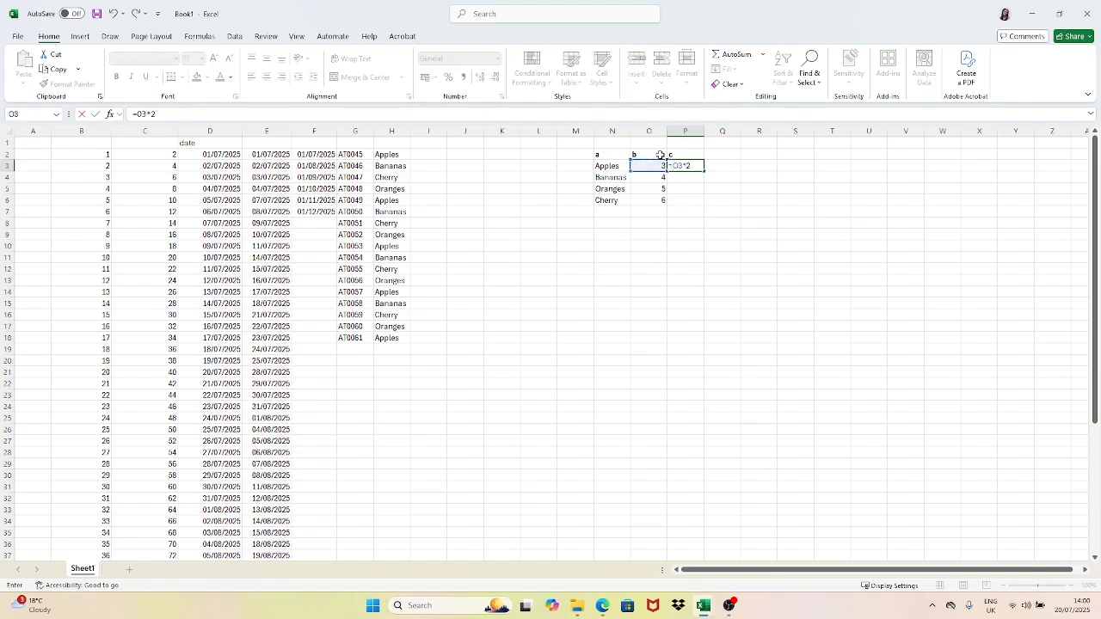
key(Return)
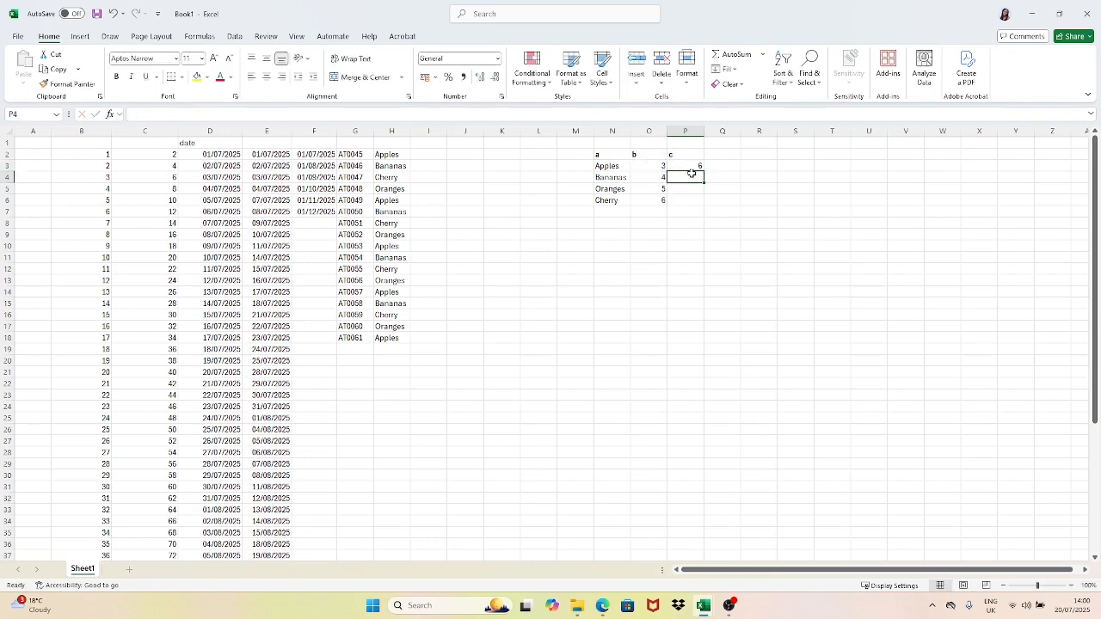
Step: Enter the formula =O4*3 in P4, the Bananas row of column c
text(=)
click(651, 176)
text(*)
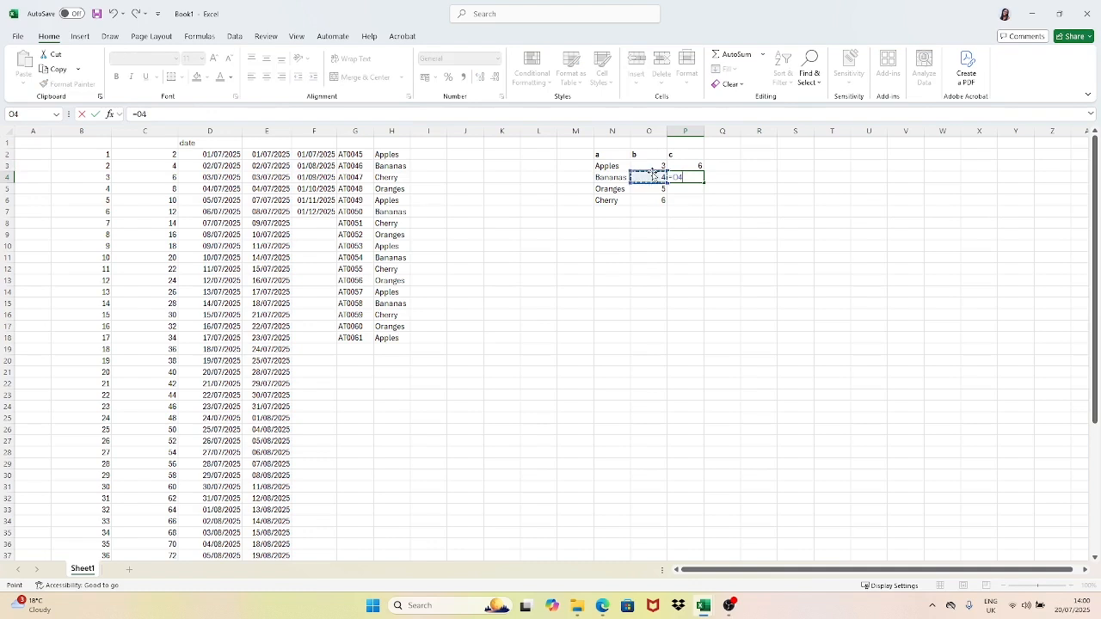
text(2)
key(Return)
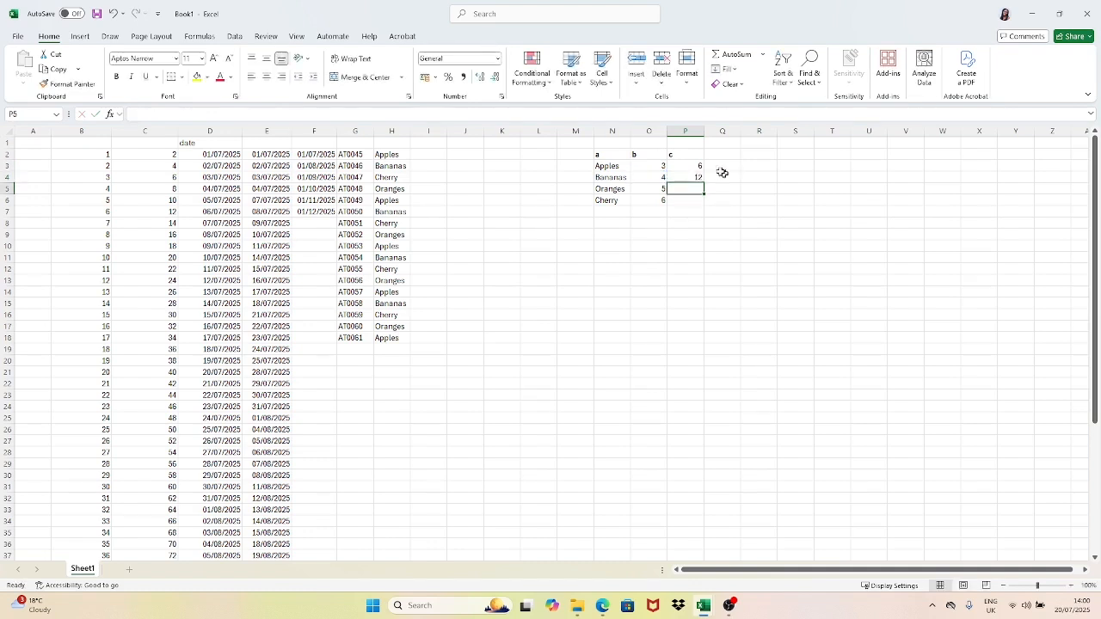
Step: Autofill the two formulas in P3 and P4 down to P6 and inspect the filled formulas in P5 and P6
drag(698, 165, 704, 206)
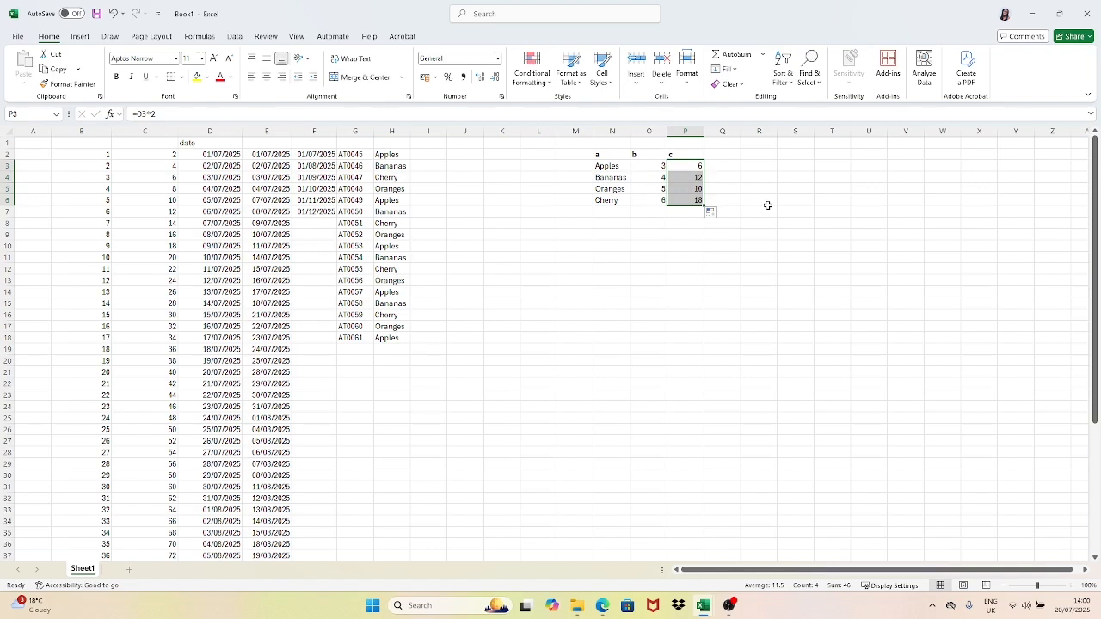
click(697, 189)
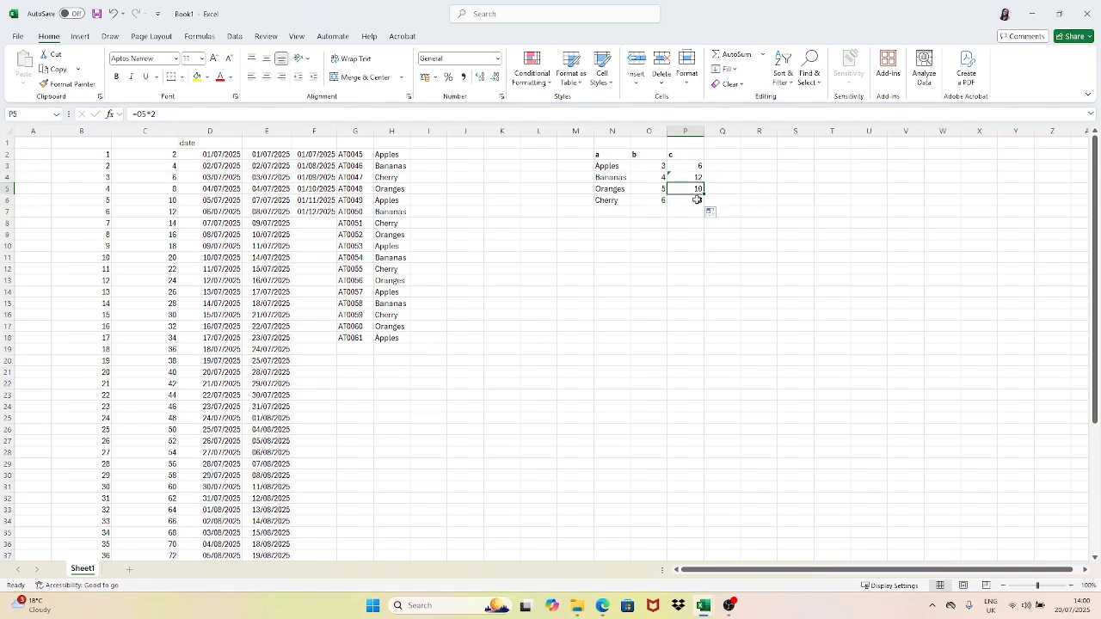
click(697, 199)
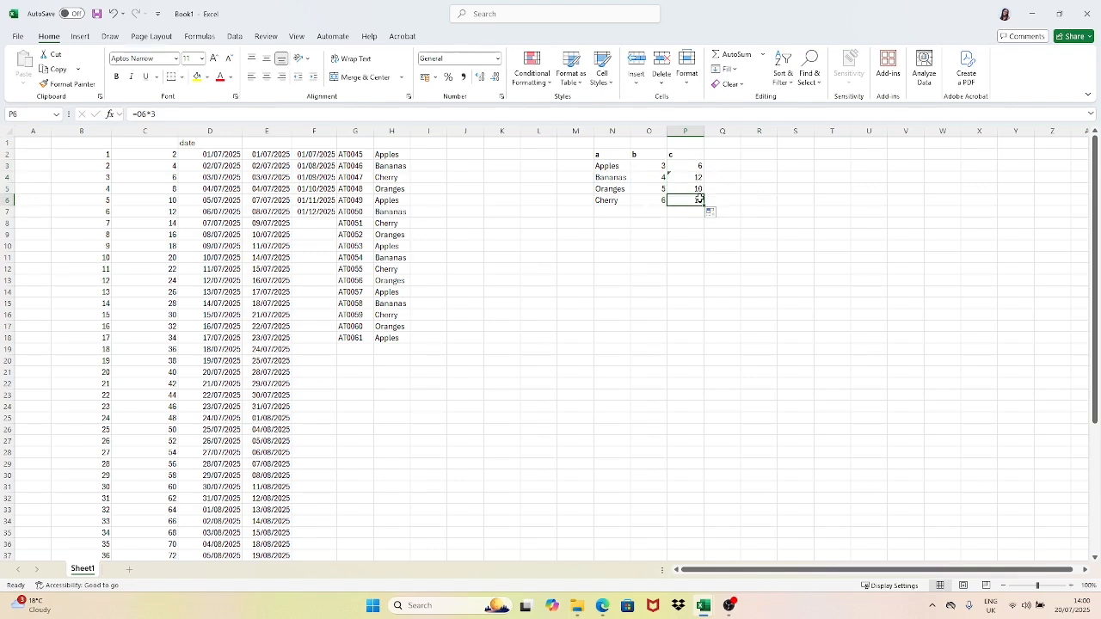